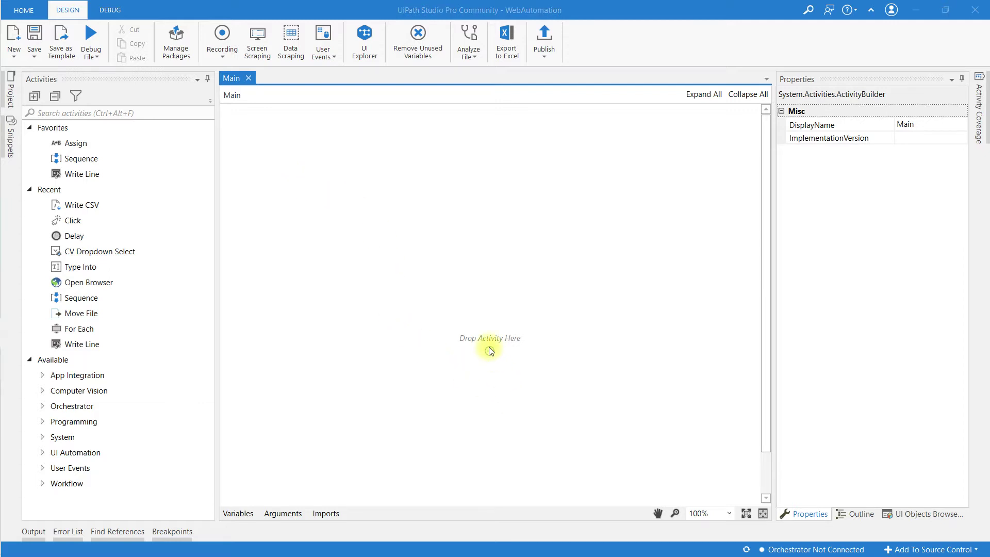
- Insert a Sequence into Main from the activity search and put an Open Browser activity inside it
key("ctrl+shift+t")
type("seq")
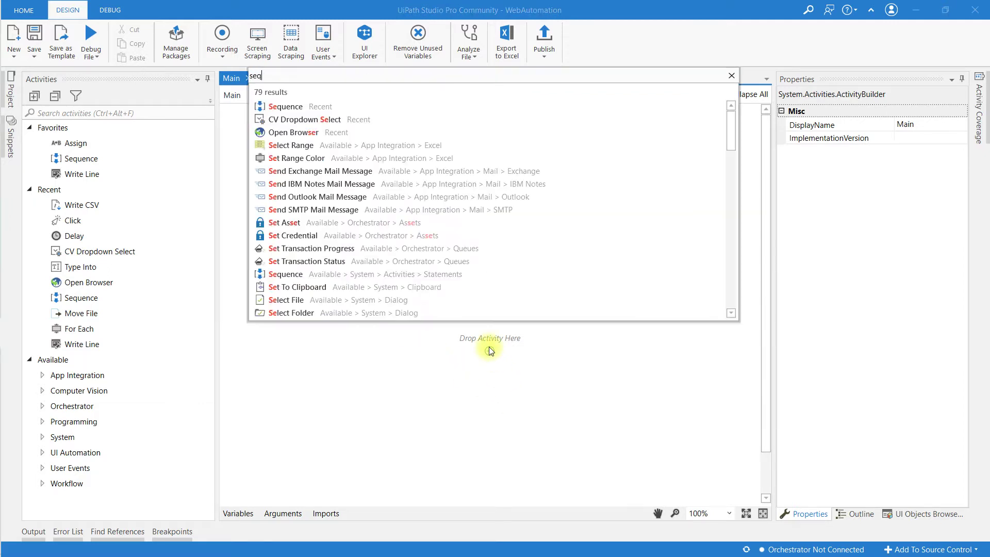
key("Escape")
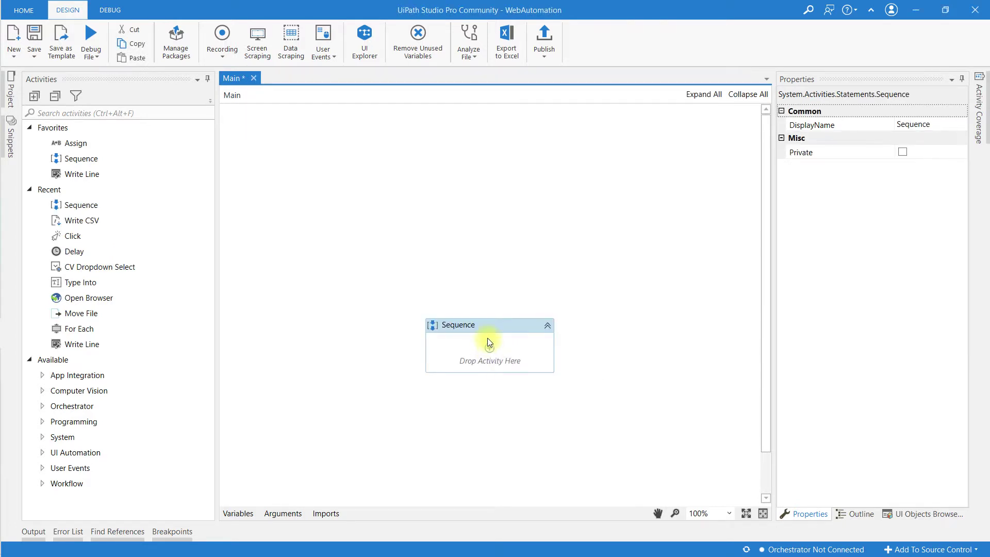
left_click(938, 546)
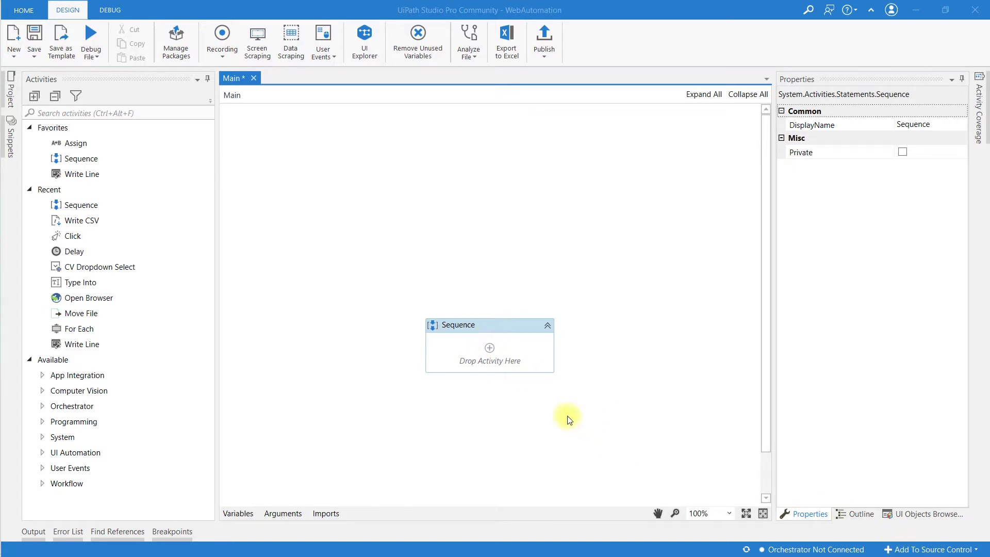
left_click(490, 347)
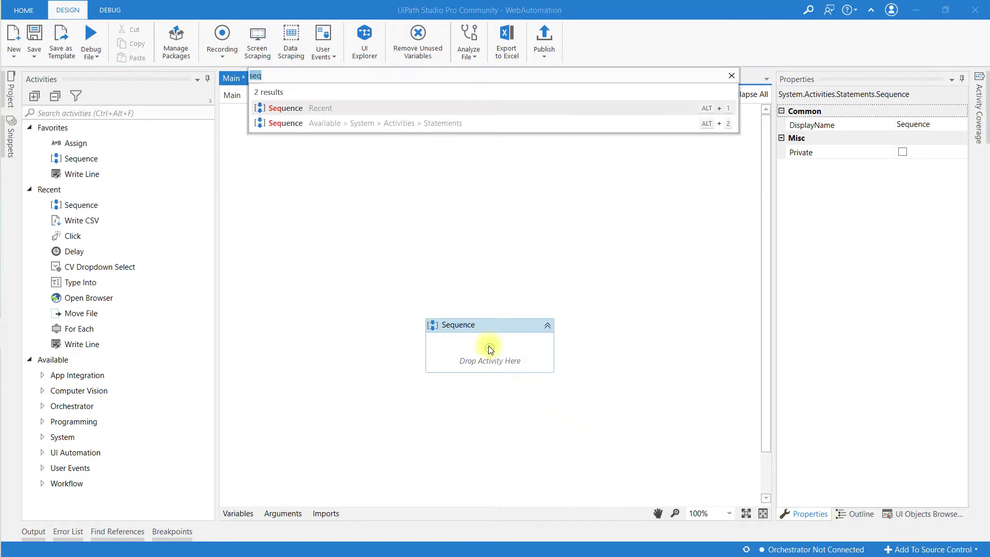
type("open")
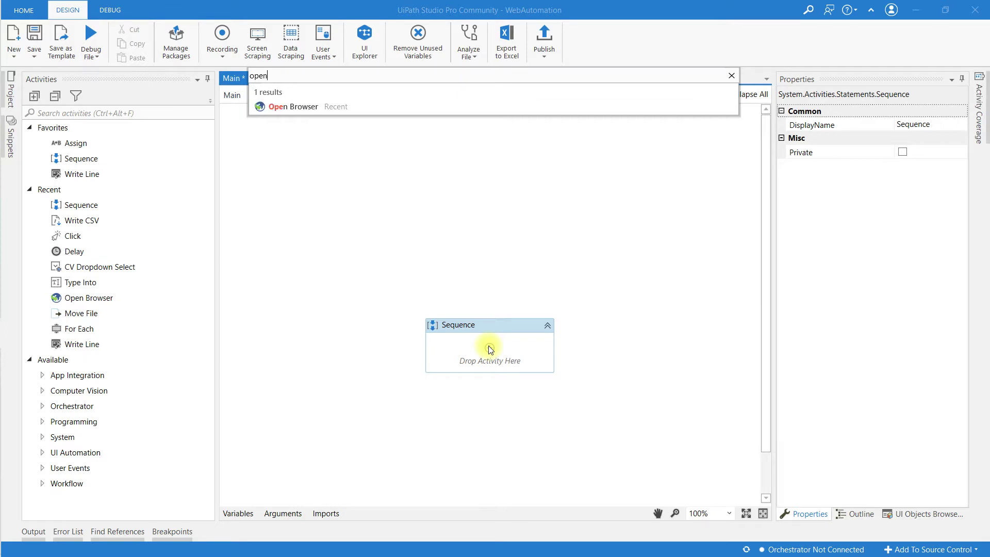
key("Return")
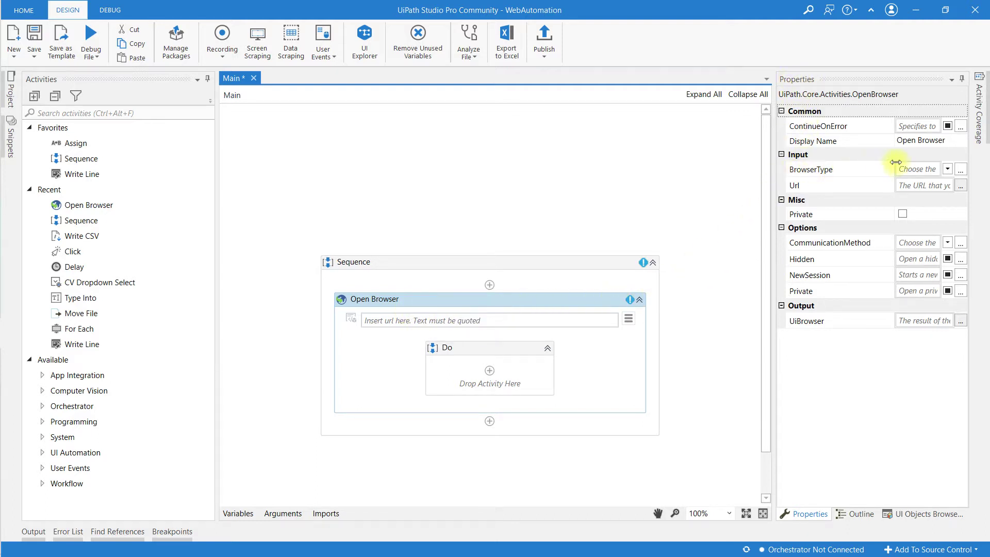
- Set Open Browser to launch Chrome at the URL 'Amazon.in'
left_click(948, 169)
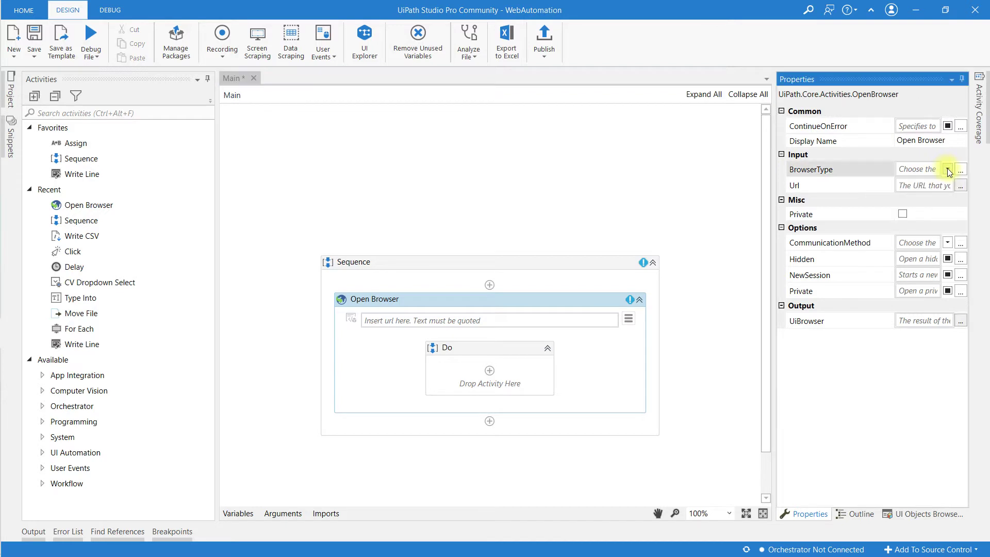
left_click(948, 170)
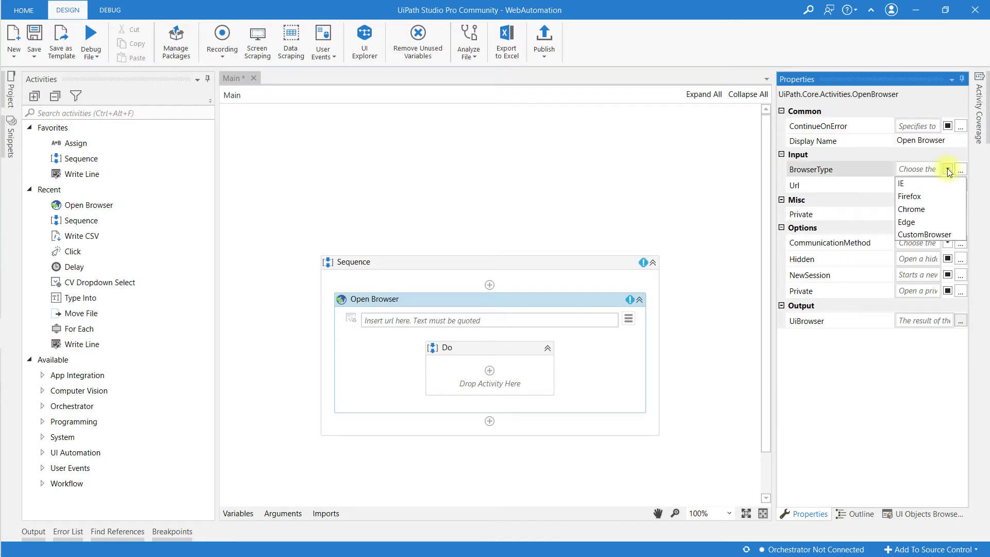
left_click(914, 210)
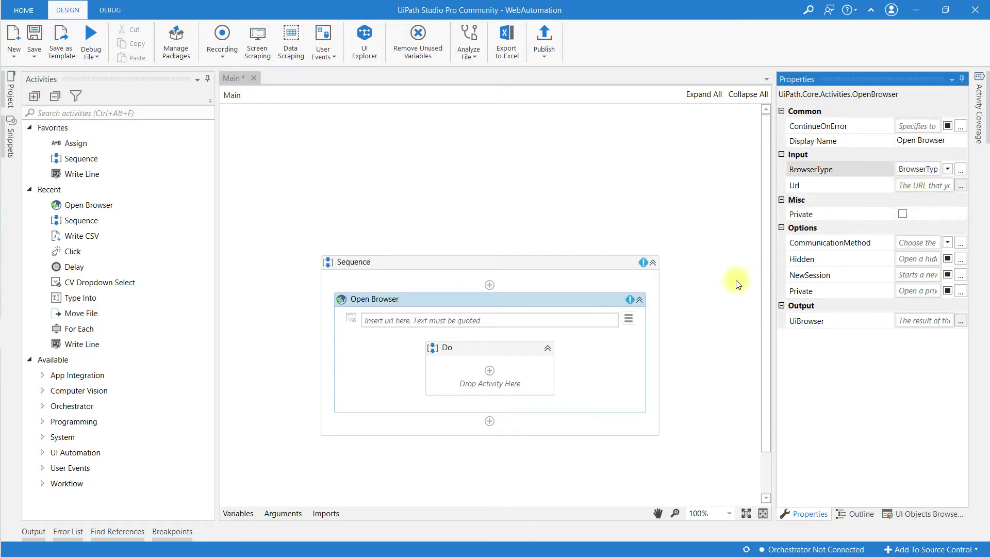
left_click(464, 320)
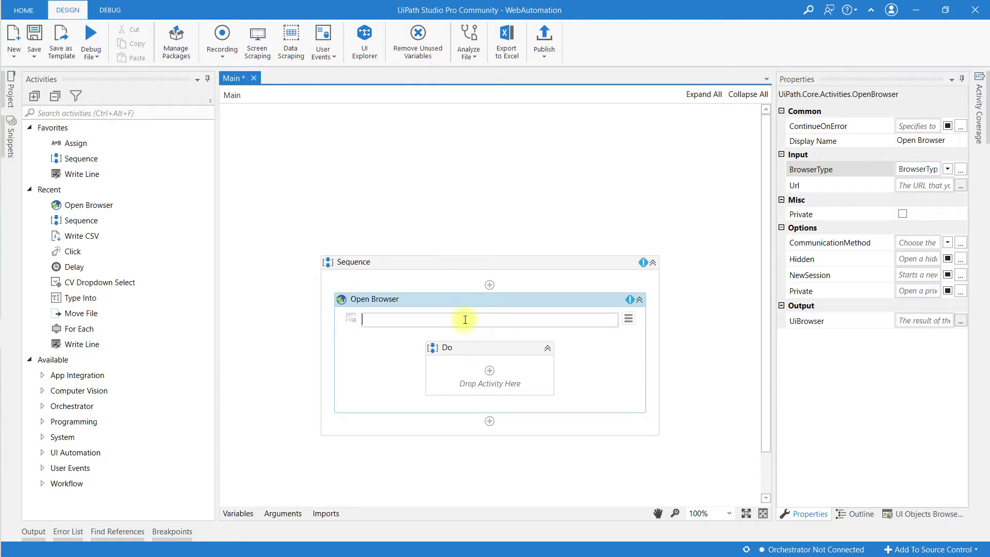
type("\"")
type("Amazo")
type("n")
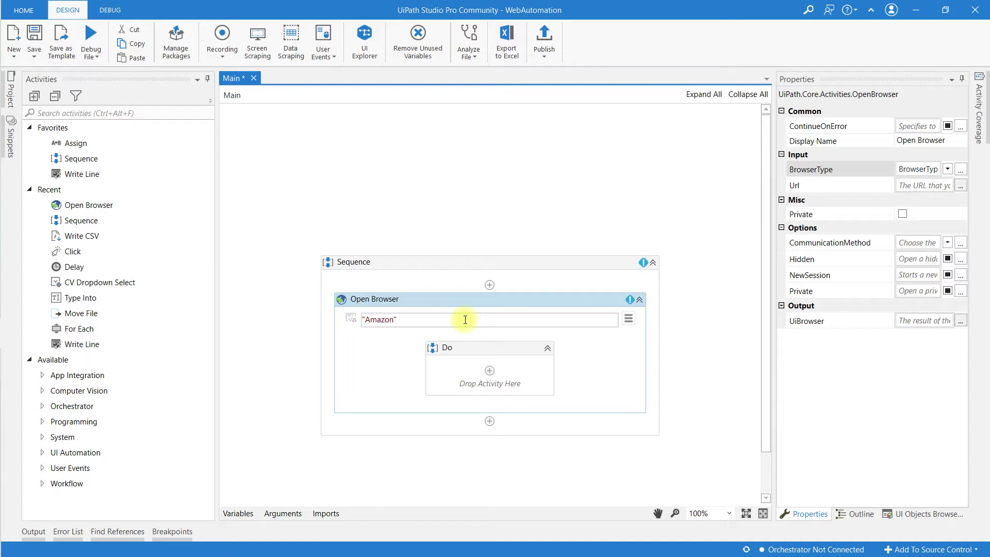
type(".in")
left_click(680, 350)
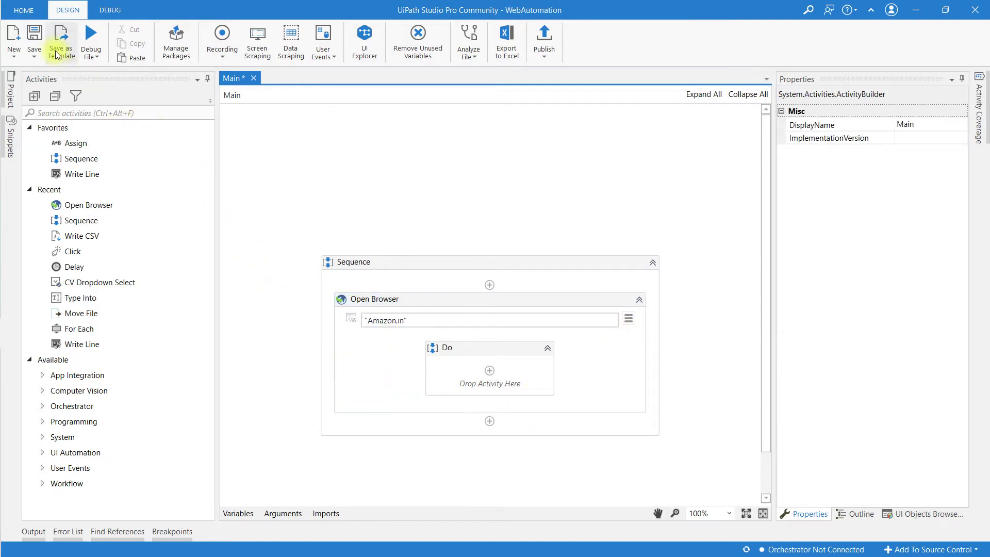
- Save the workflow and debug-run it as a test
left_click(34, 35)
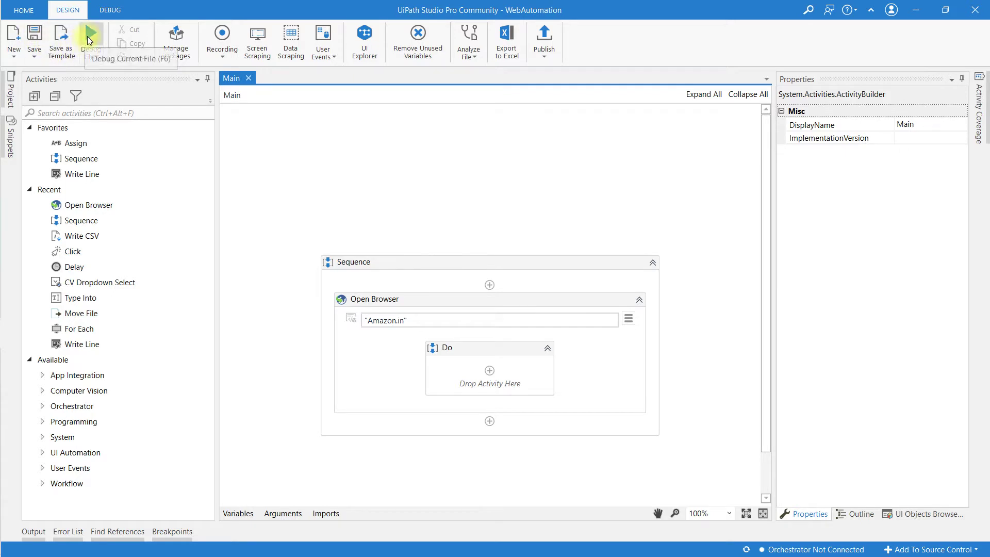
left_click(89, 39)
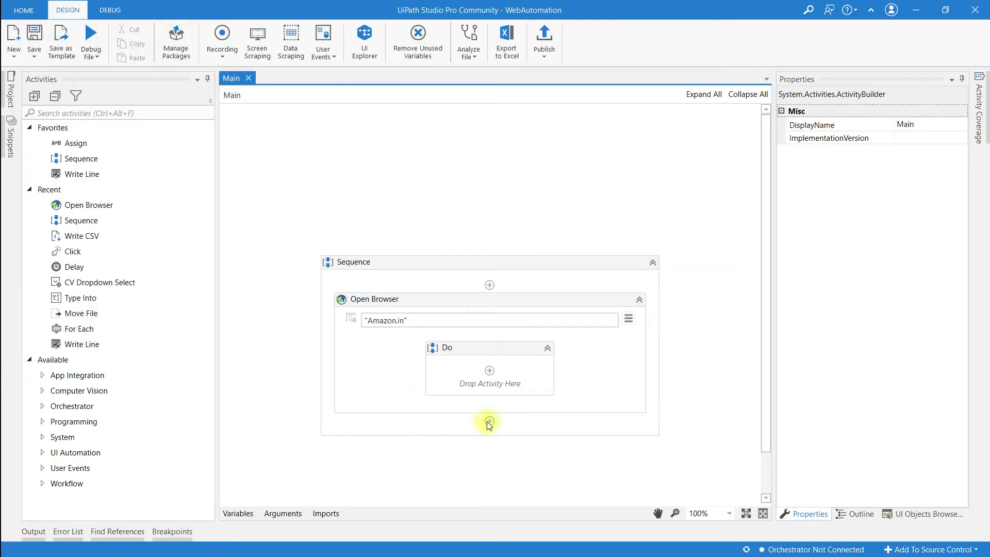
left_click(489, 422)
type("del")
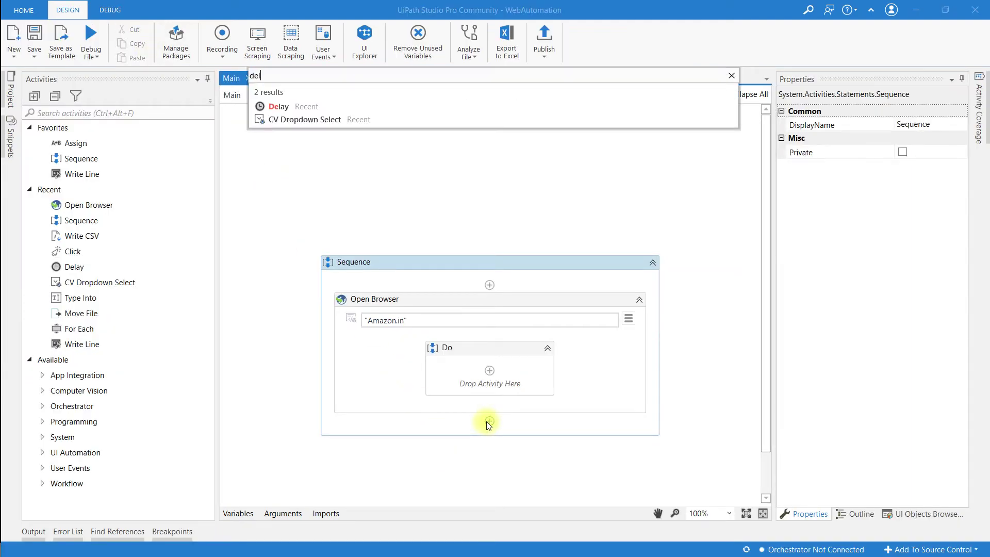
type("ay")
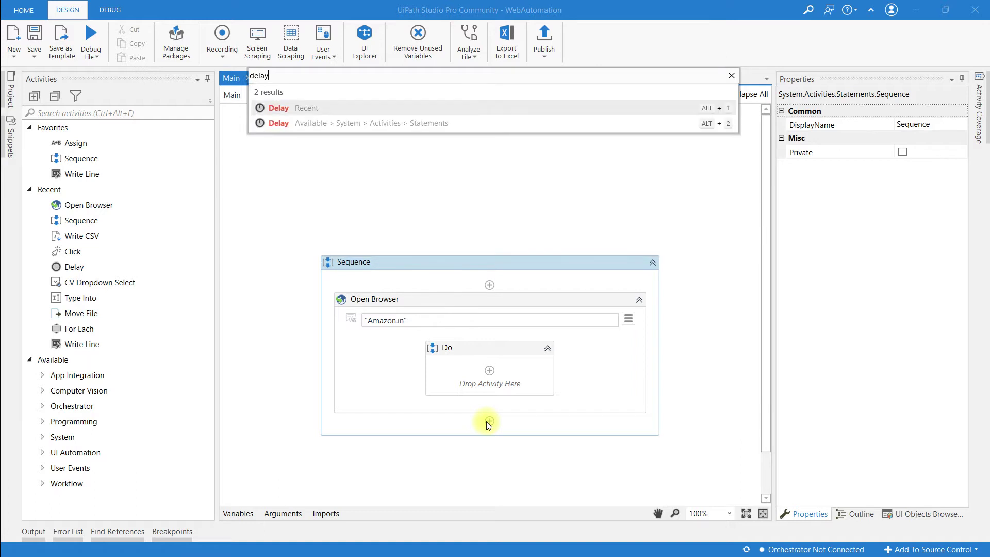
- Insert a Delay of 00:00:05 after Open Browser and debug-run the workflow again
key("Return")
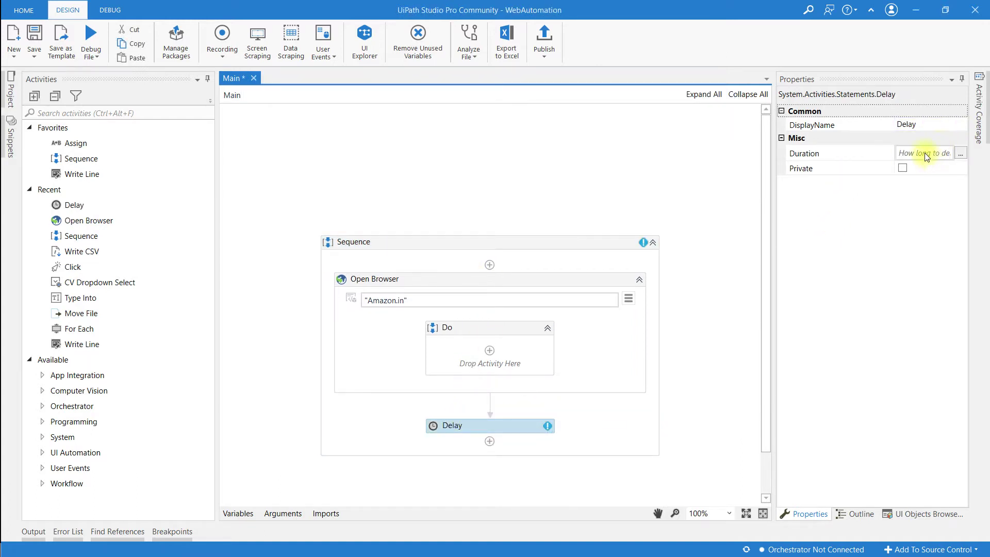
left_click(925, 153)
key("Insert")
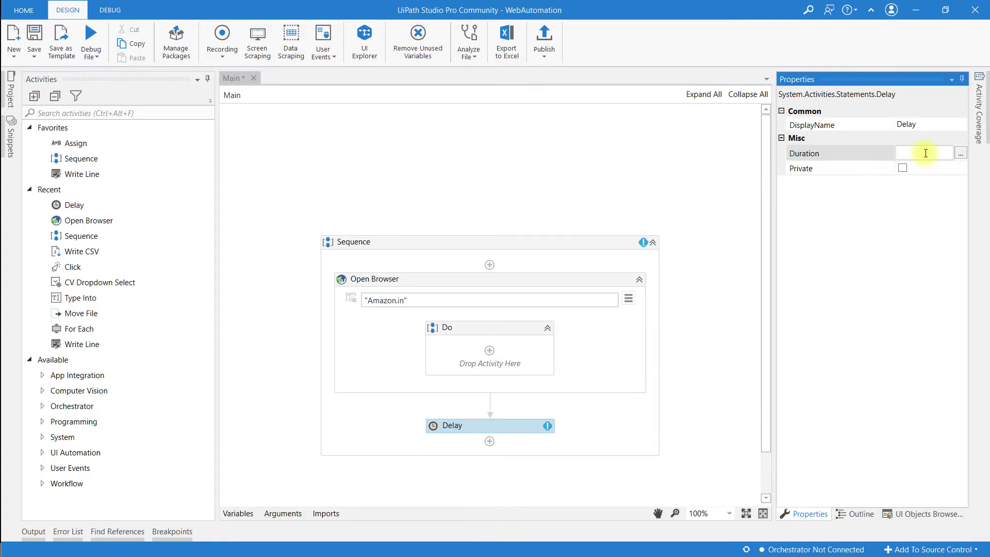
type("00:00:")
type("05")
key("Return")
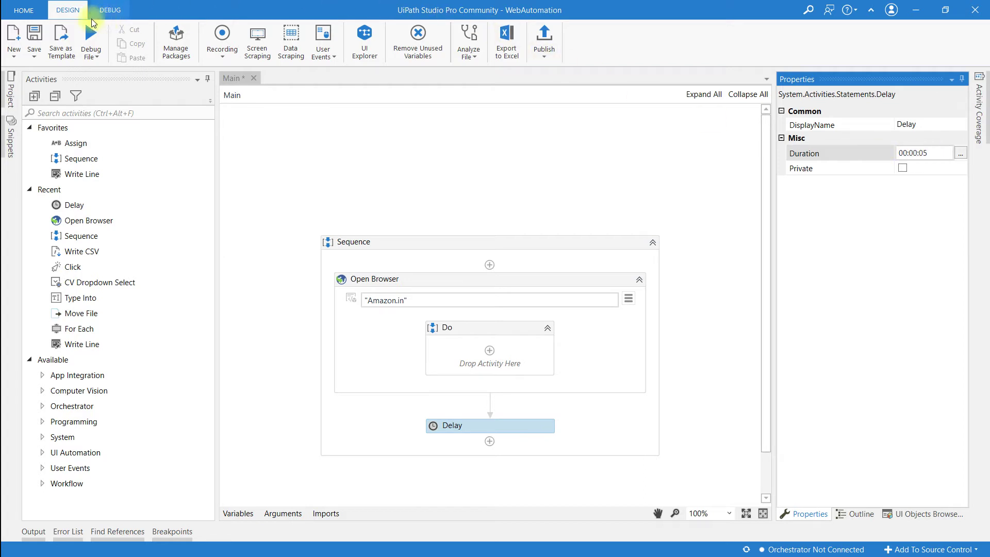
left_click(91, 36)
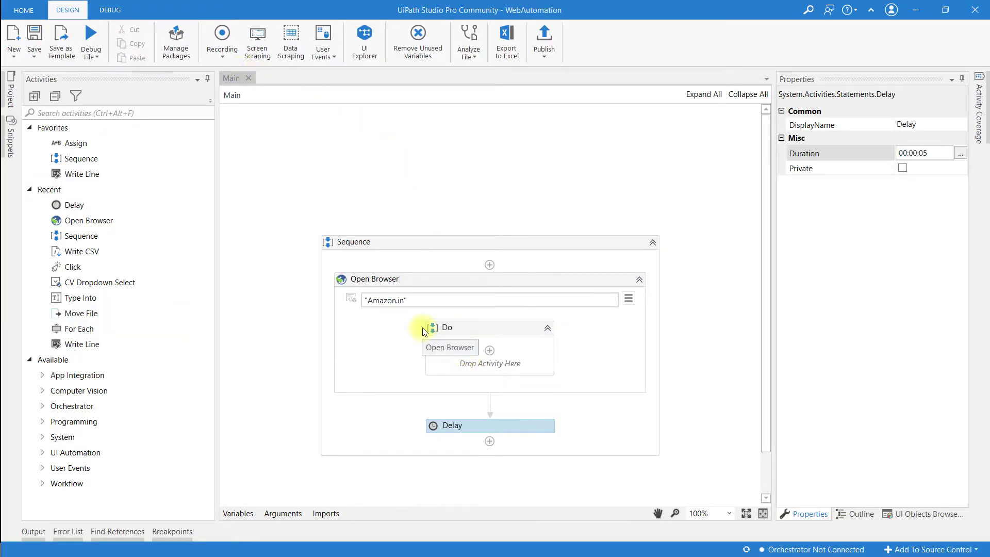
- Add a Type Into activity in Do that types 'Washing Machines' into Amazon's search box
left_click(490, 351)
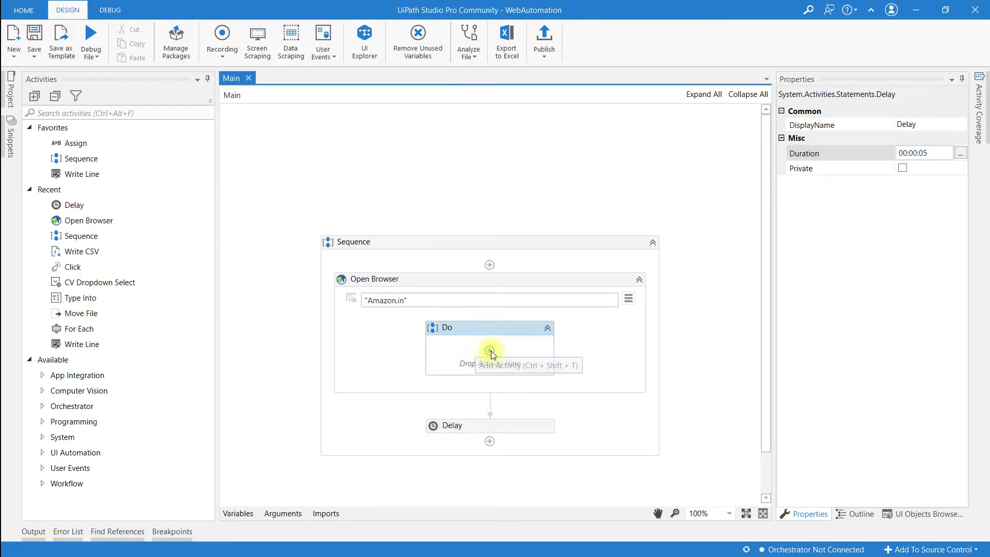
type("typ")
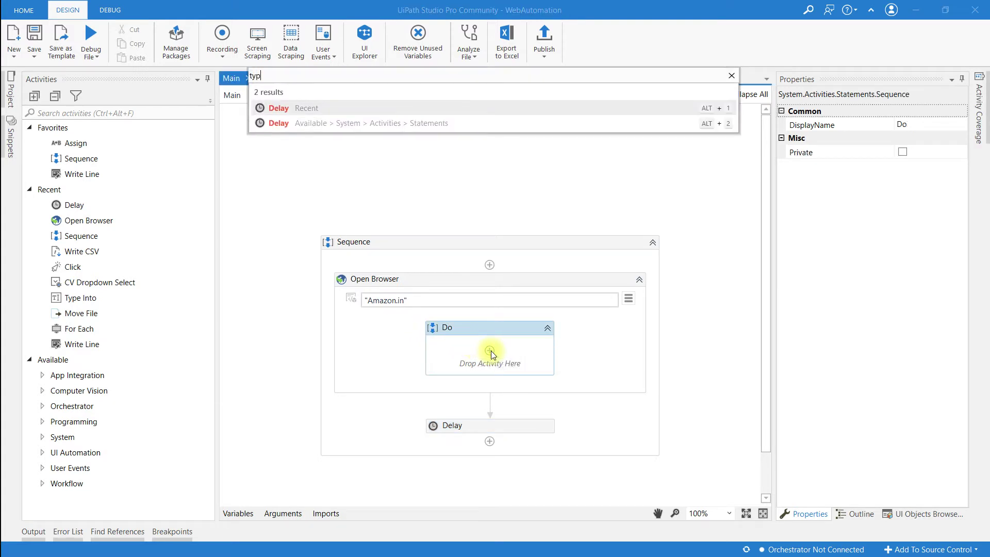
key("Return")
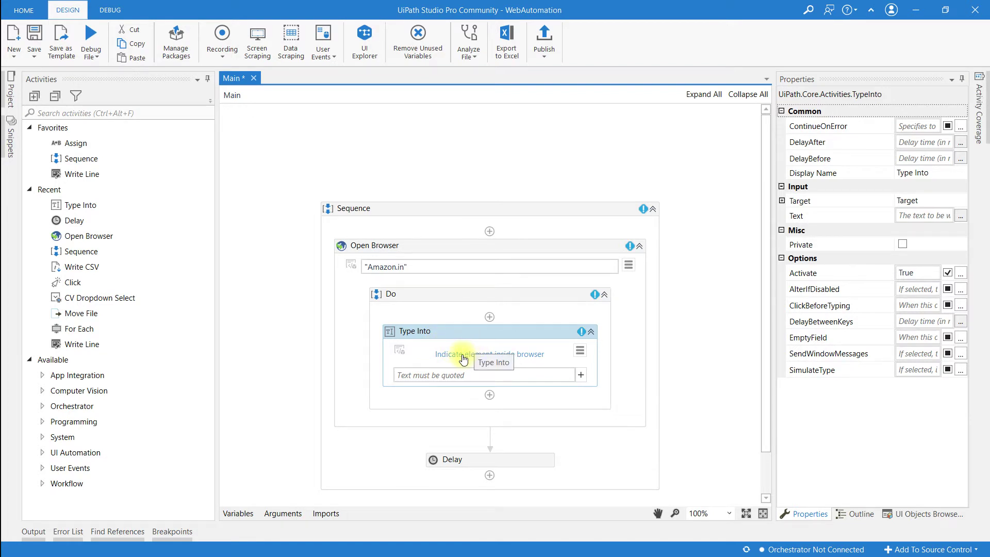
left_click(463, 359)
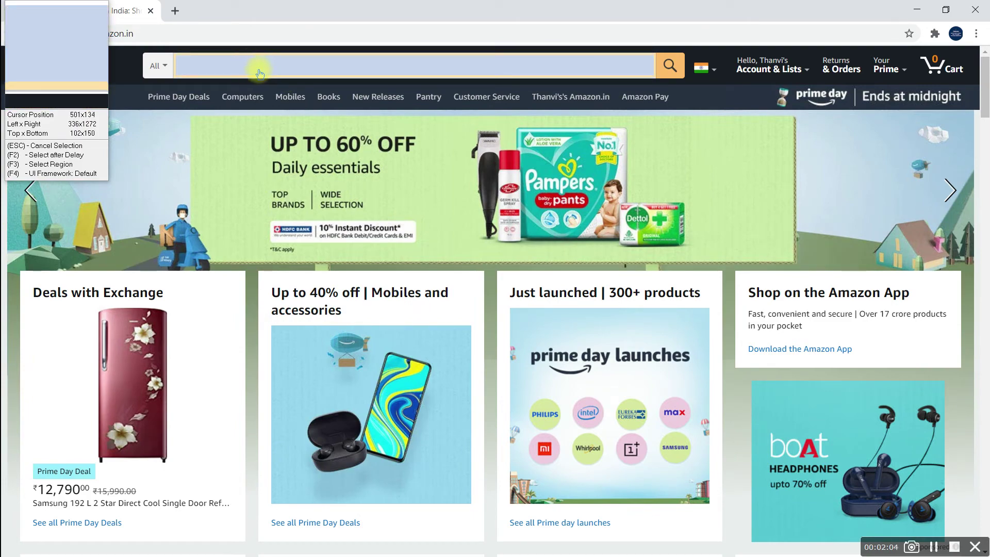
left_click(257, 68)
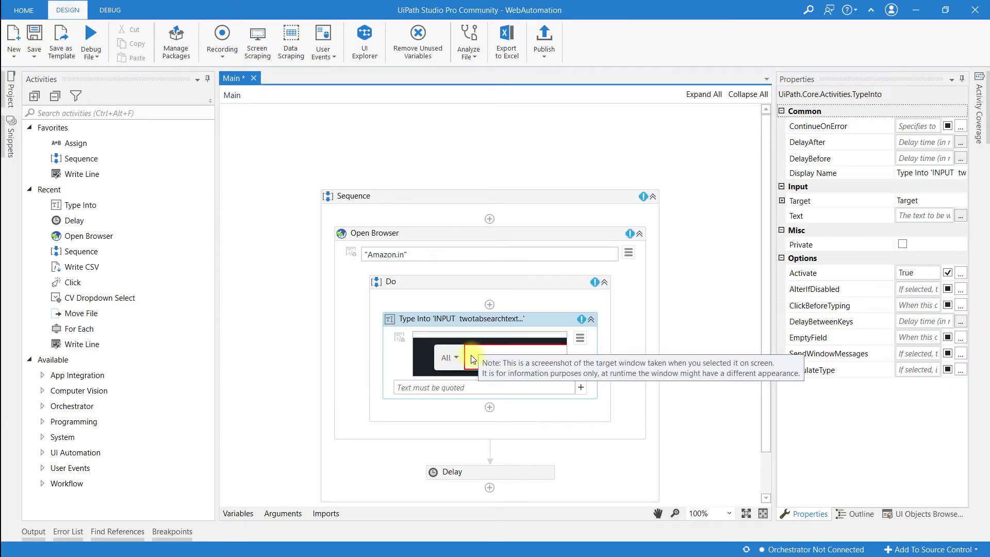
left_click(413, 388)
type("\"")
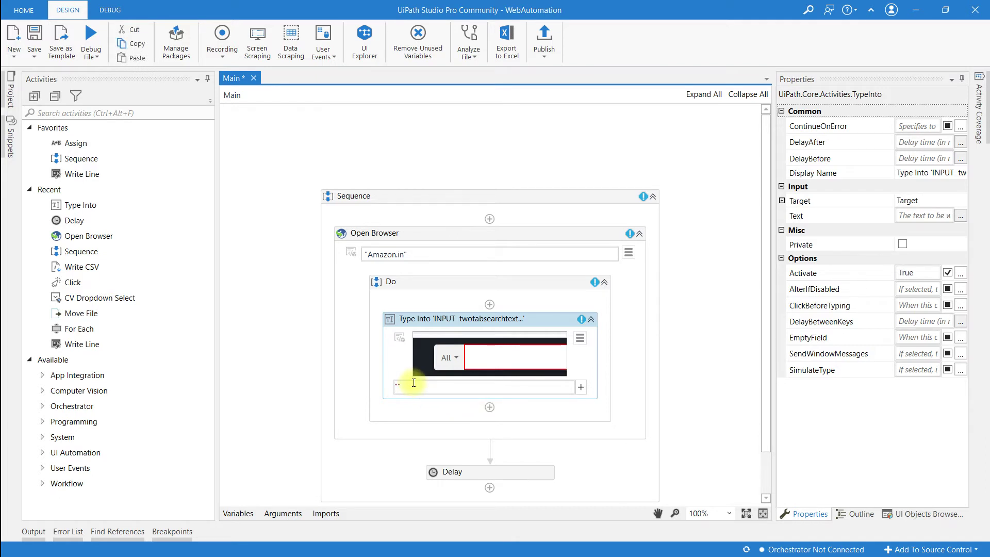
type("Wa")
type("shing")
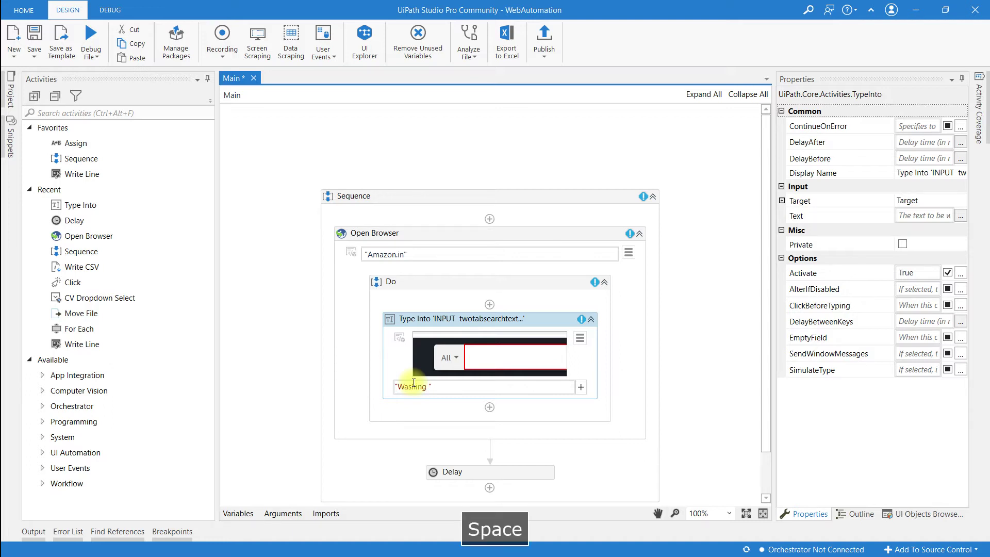
type(" Mac")
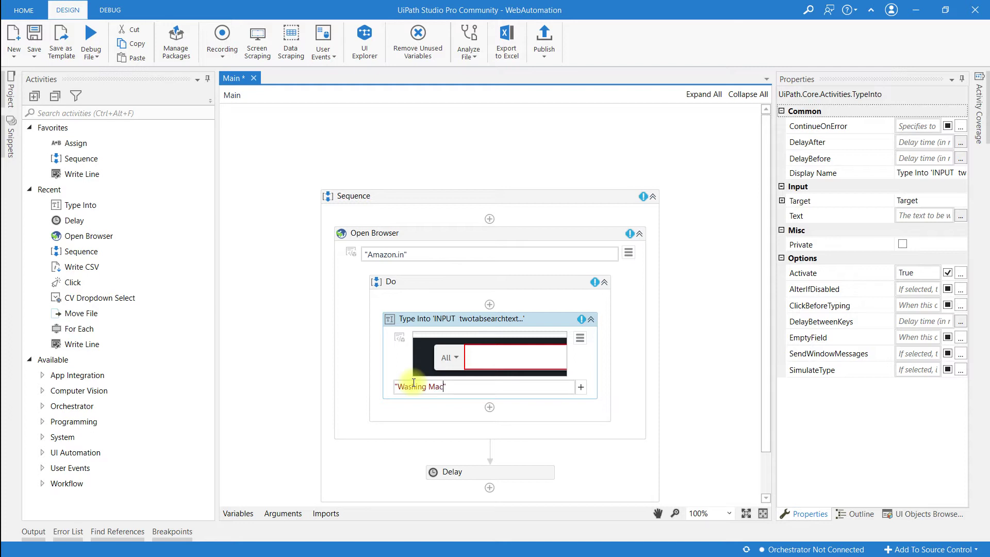
type("hines")
key("Return")
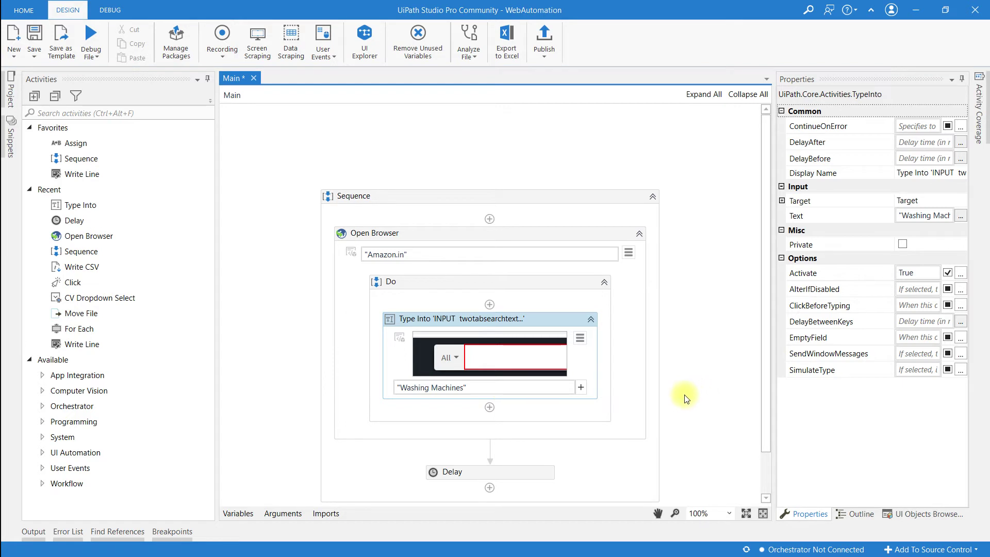
- Add a Click on Amazon's search button below Type Into, and delete the Delay activity
left_click(489, 407)
type("typ")
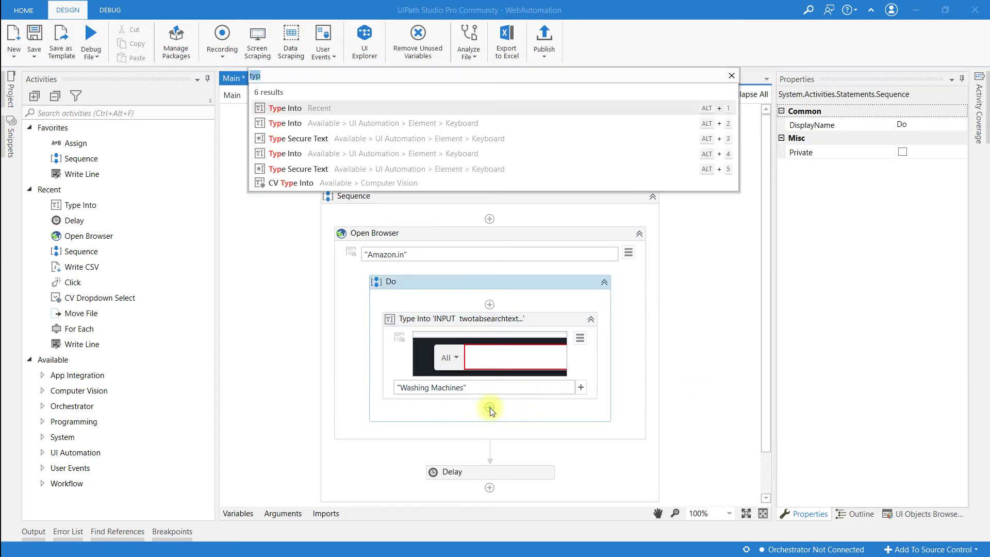
type("cli")
type("ck")
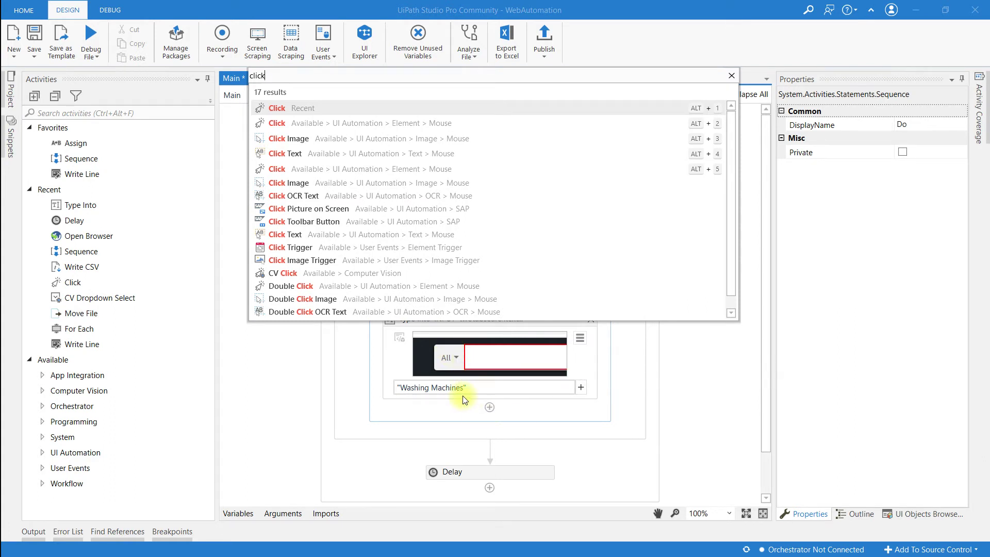
key("Return")
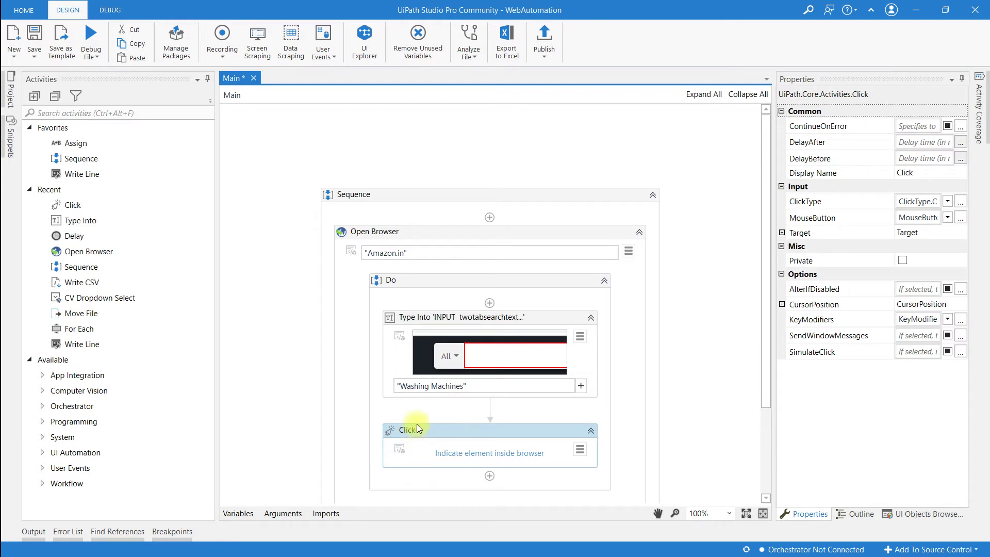
left_click(457, 455)
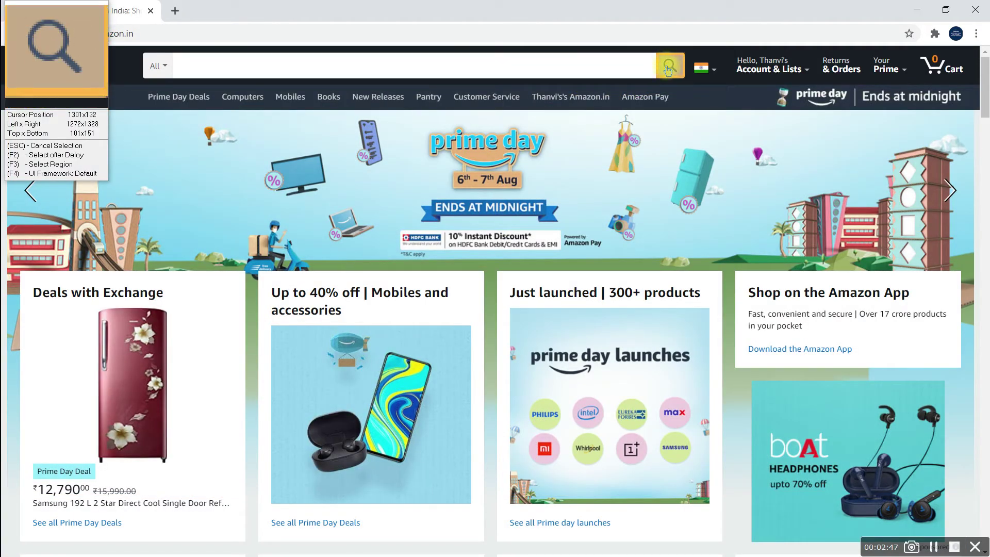
left_click(669, 70)
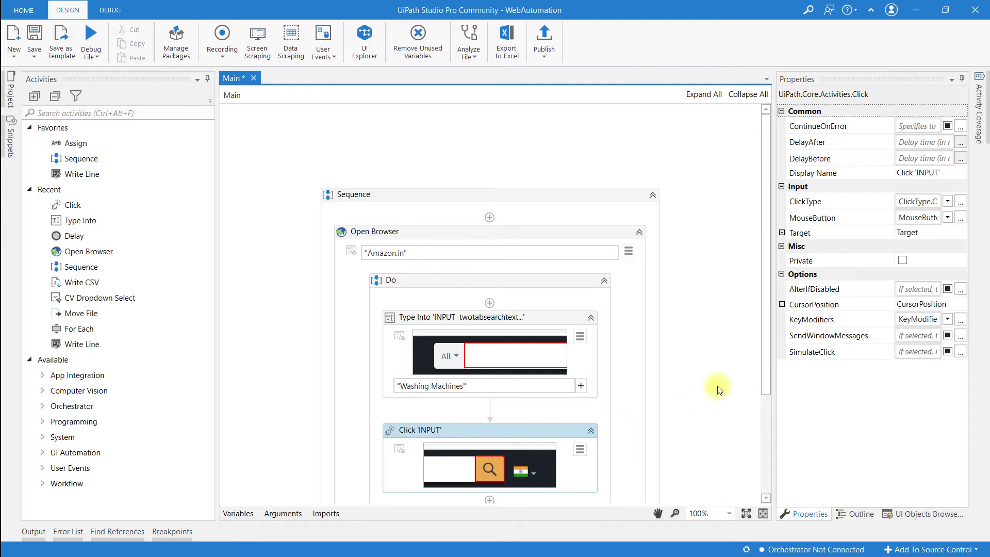
left_click_drag(766, 376, 759, 462)
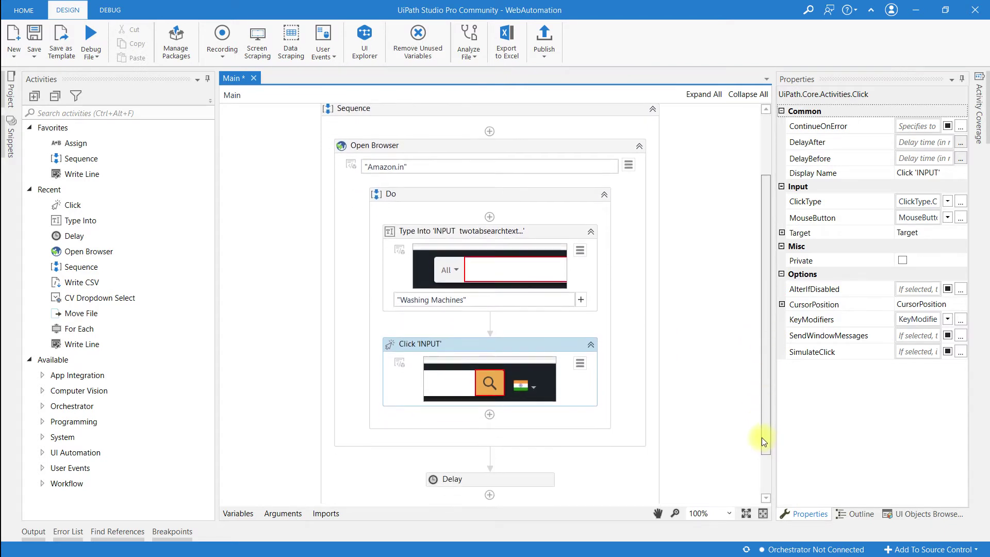
left_click_drag(760, 462, 756, 486)
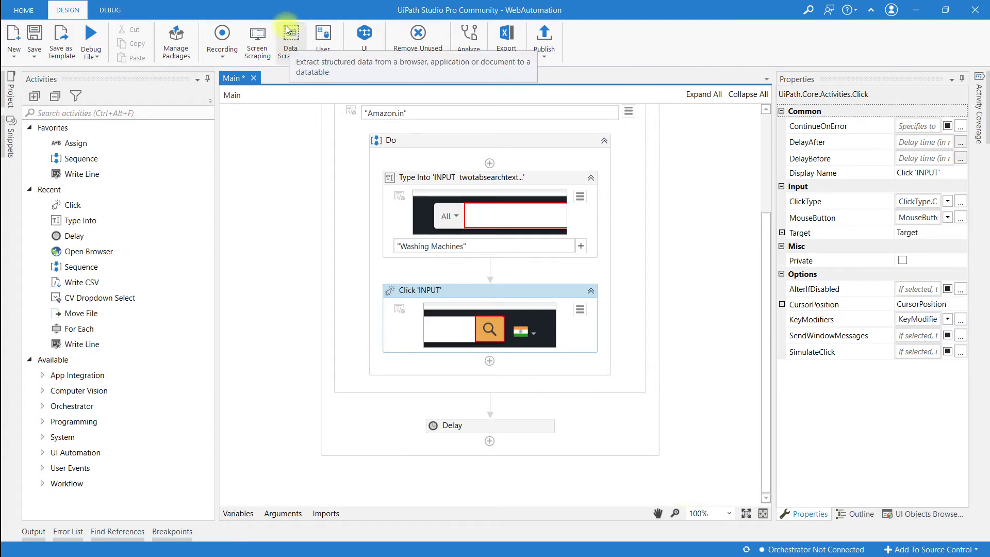
left_click(519, 428)
key("Delete")
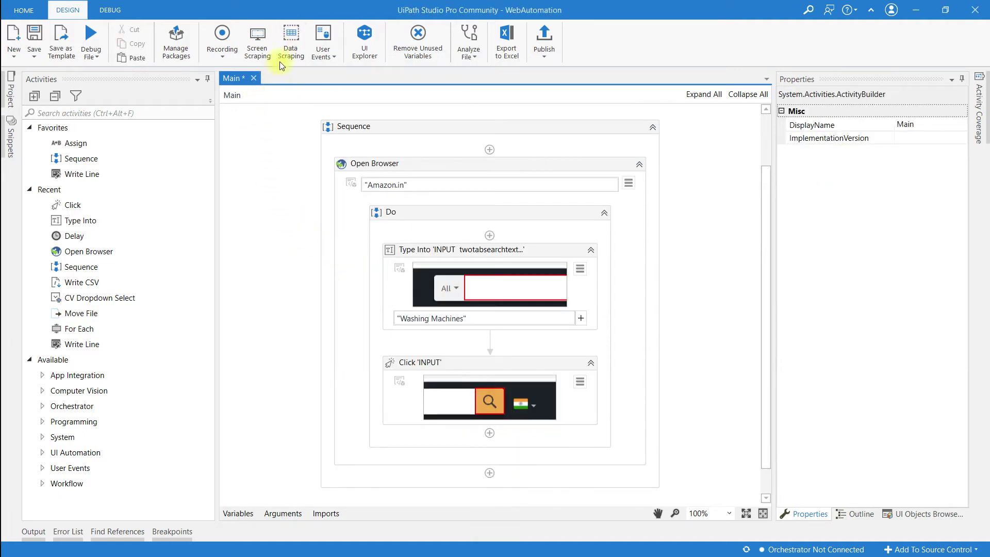
- Start the Data Scraping wizard and pick the first two washing-machine titles as the pattern
left_click(292, 41)
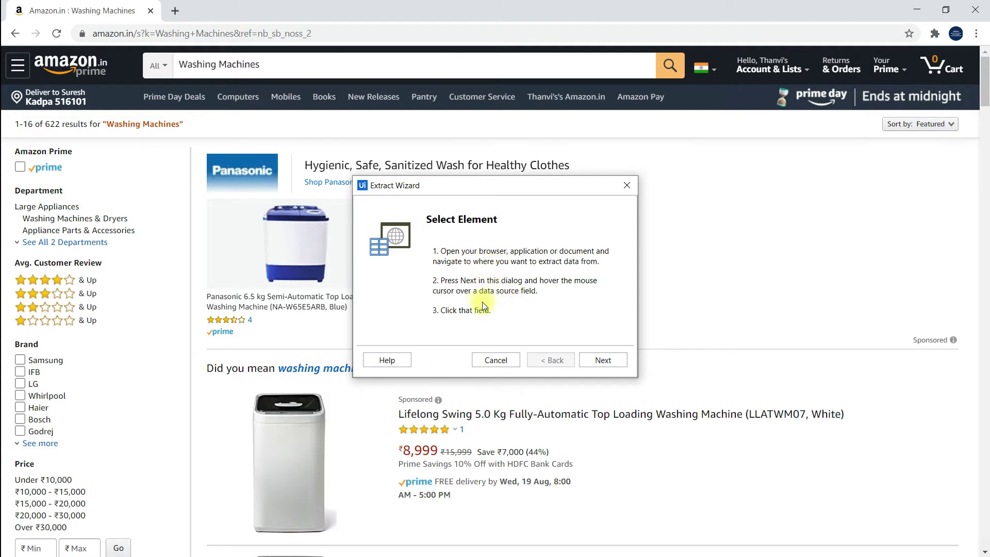
left_click(604, 362)
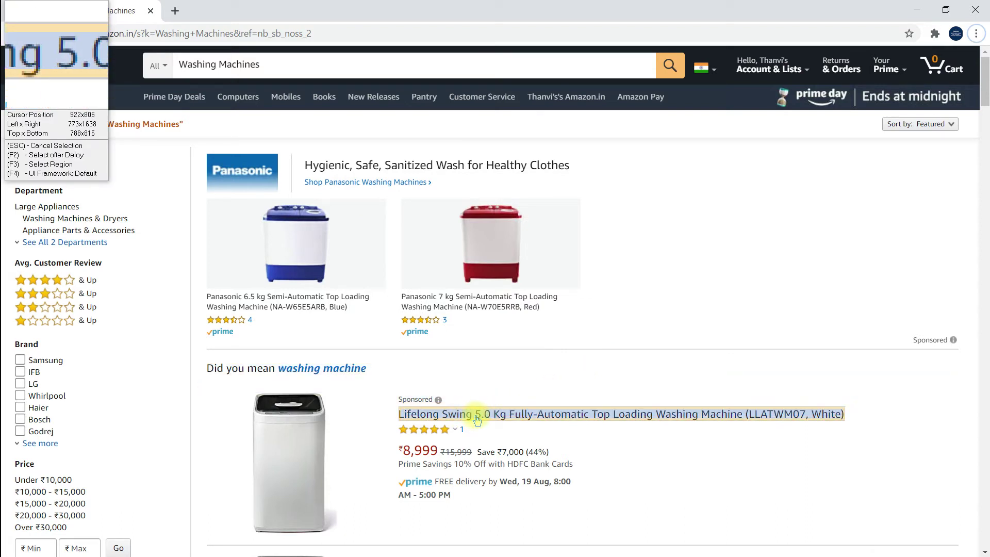
left_click(478, 419)
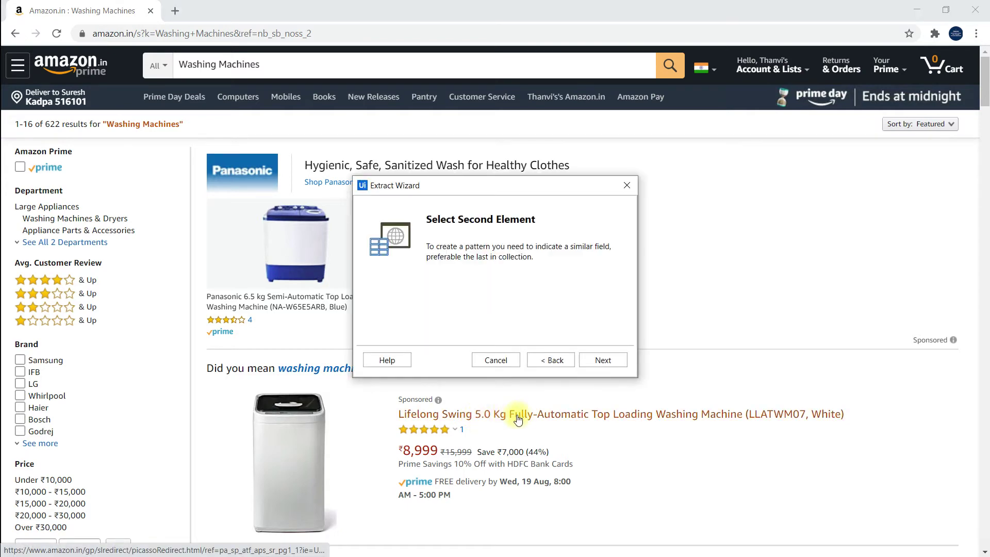
scroll(546, 415, "down", 2)
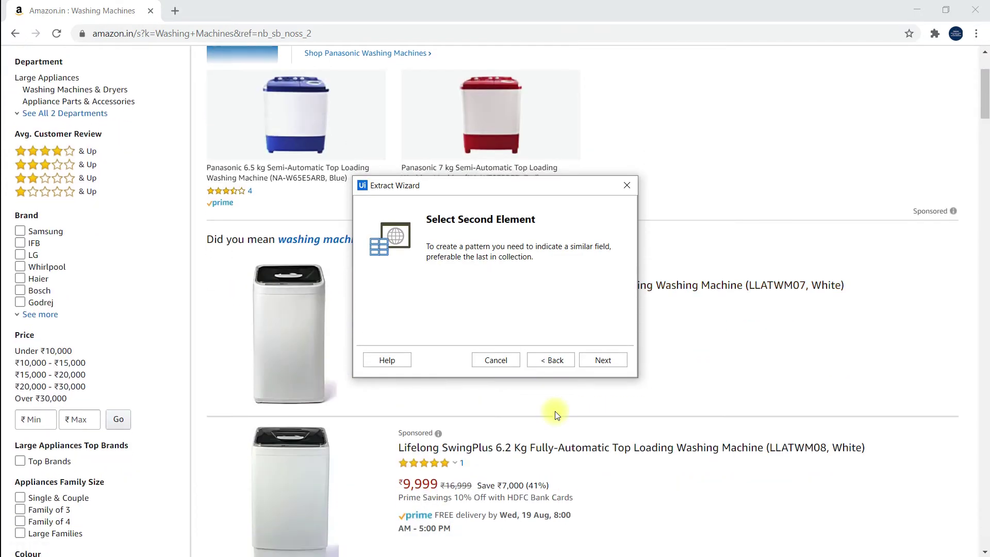
scroll(555, 412, "down", 1)
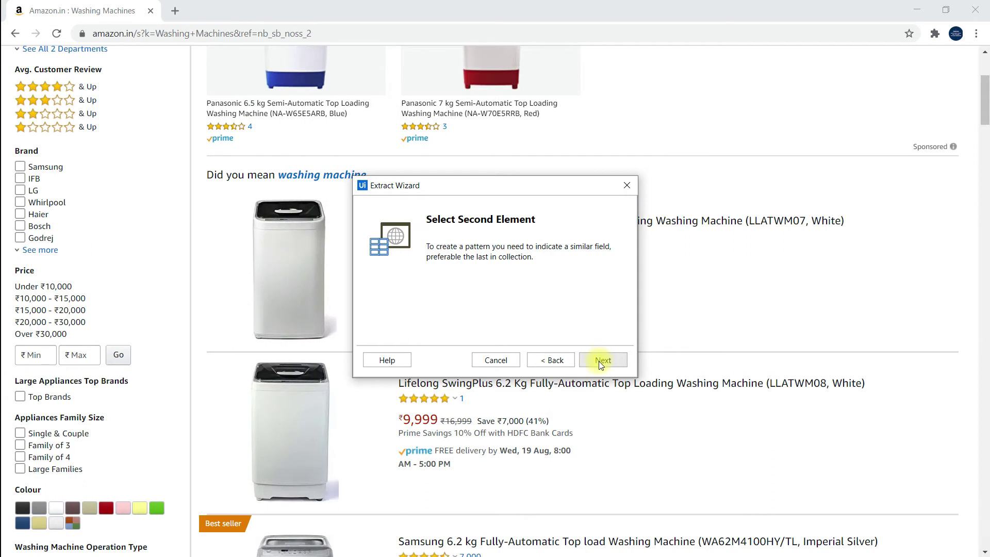
left_click(600, 361)
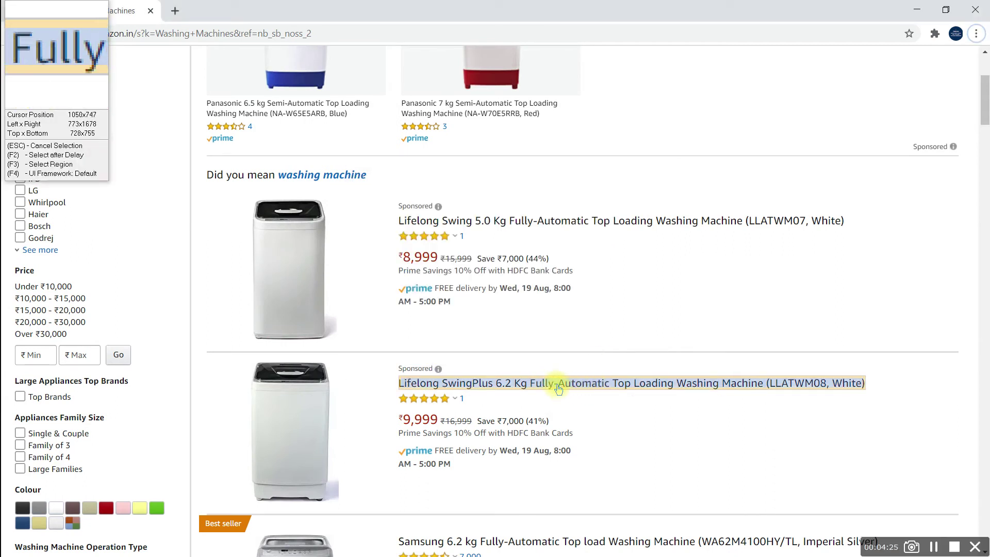
left_click(548, 386)
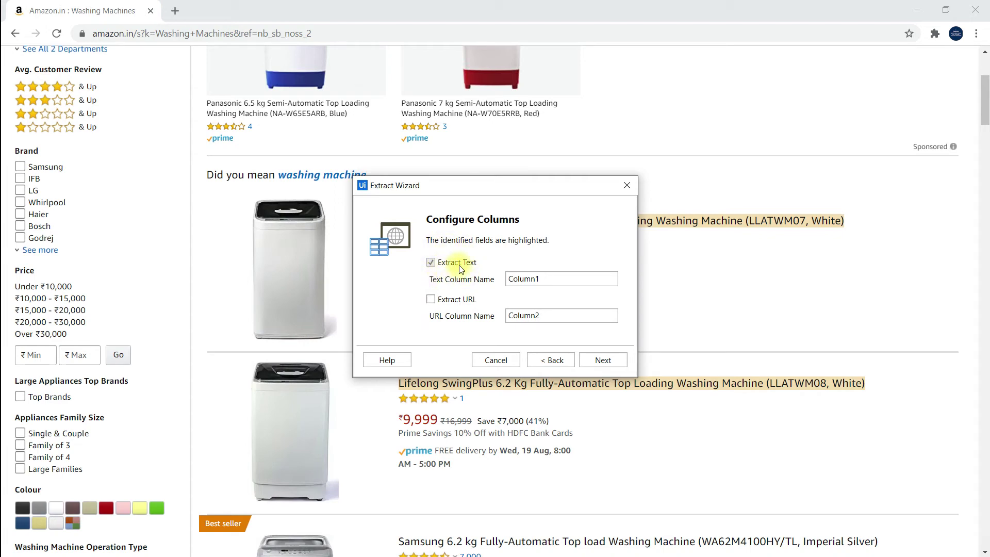
- Preview the extracted titles, finish the Extract Wizard, and answer No to multi-page data
left_click(603, 360)
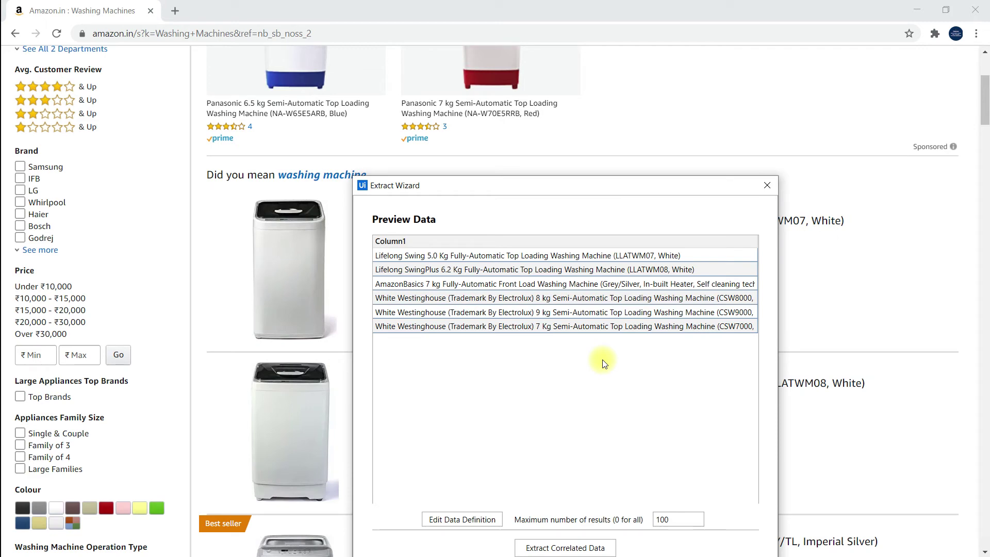
left_click_drag(627, 192, 636, 93)
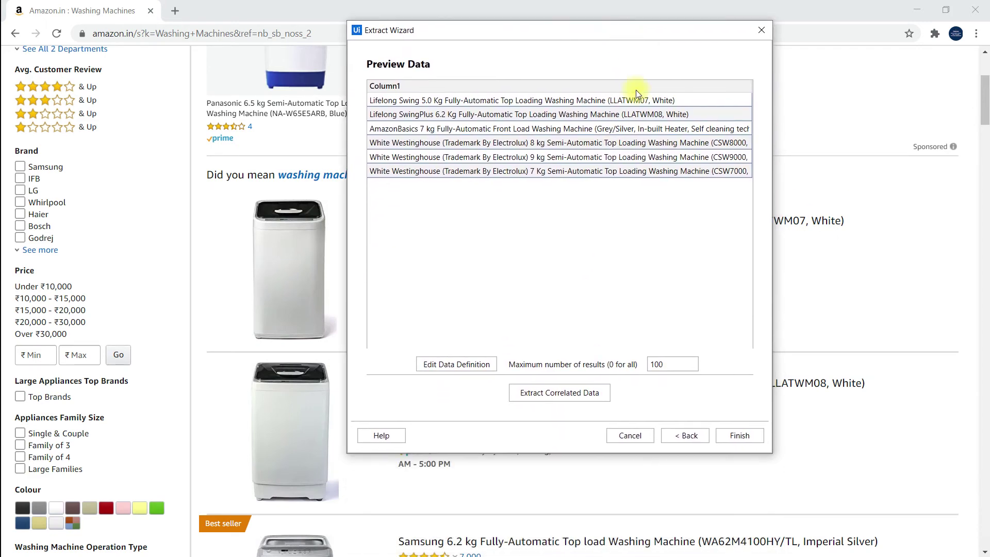
left_click(739, 436)
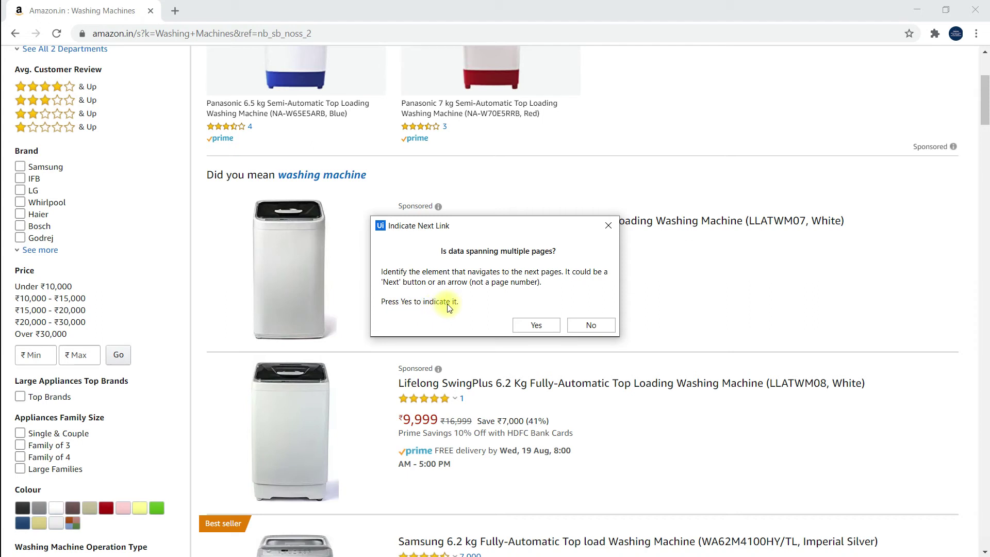
left_click(589, 326)
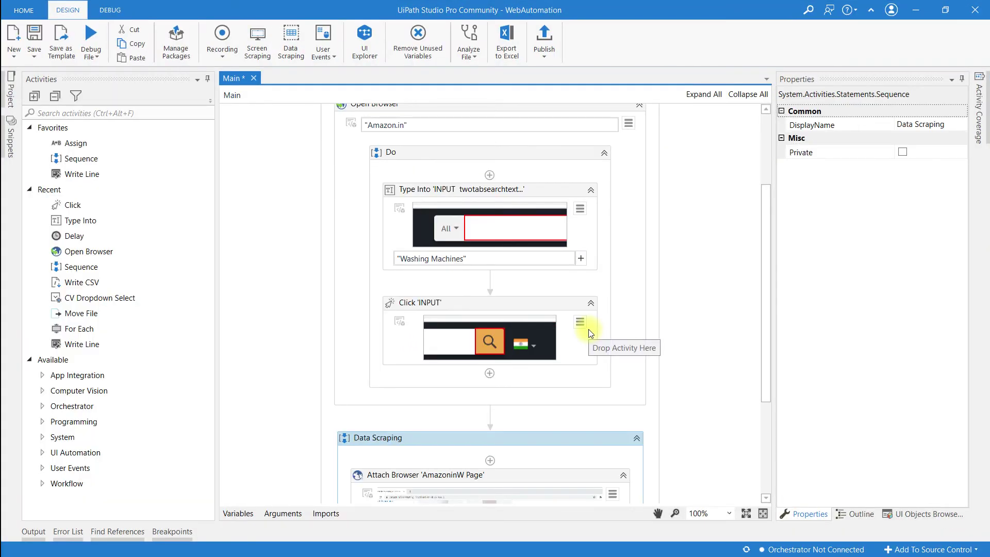
scroll(589, 329, "down", 1)
scroll(589, 329, "down", 2)
scroll(589, 329, "down", 3)
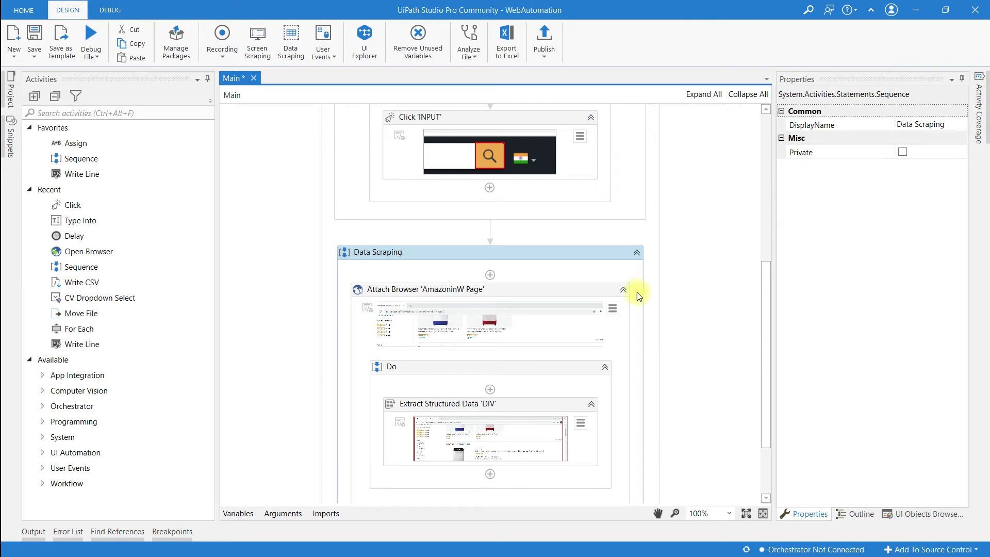
scroll(560, 326, "down", 1)
- Insert a Write CSV activity below Extract Structured Data using the 'write' search
left_click(491, 410)
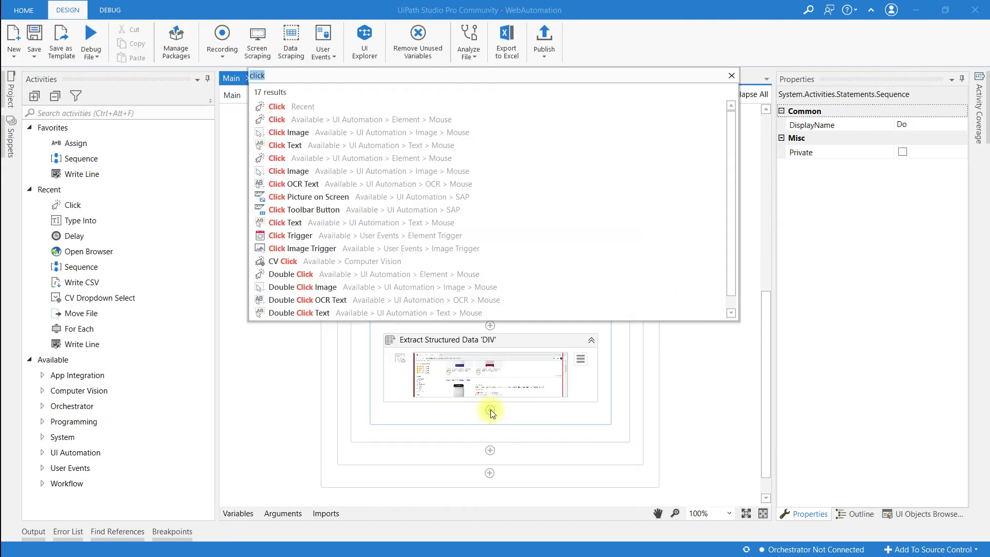
type("w")
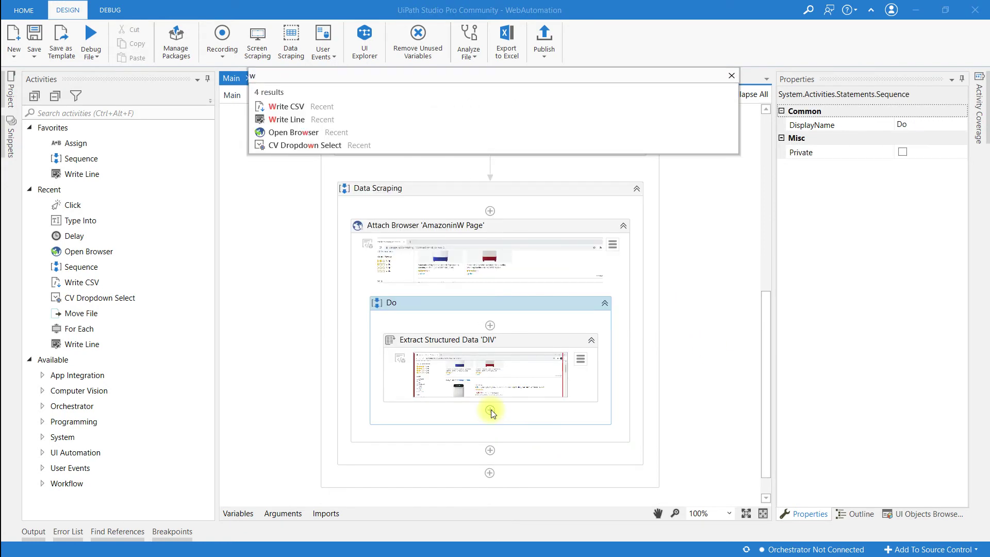
type("rite")
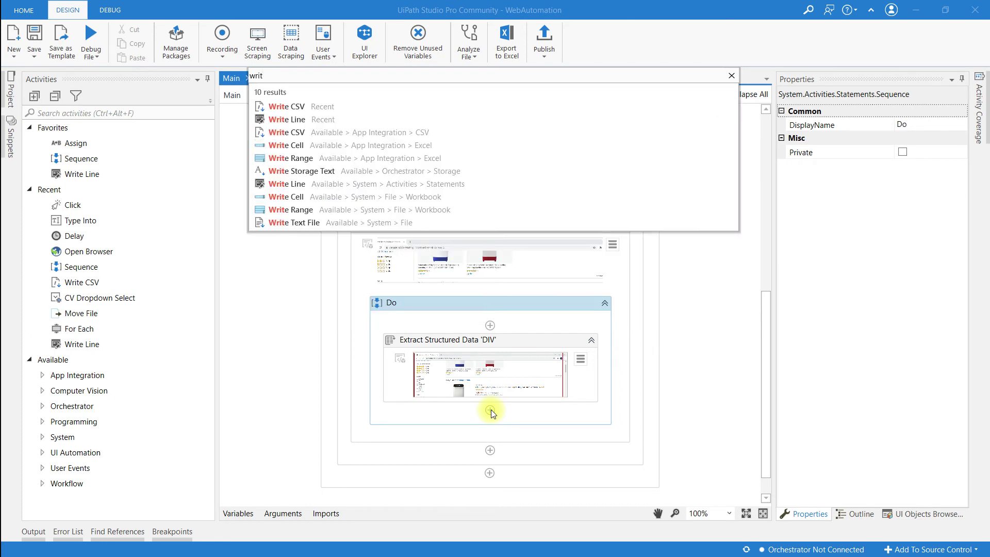
key("Return")
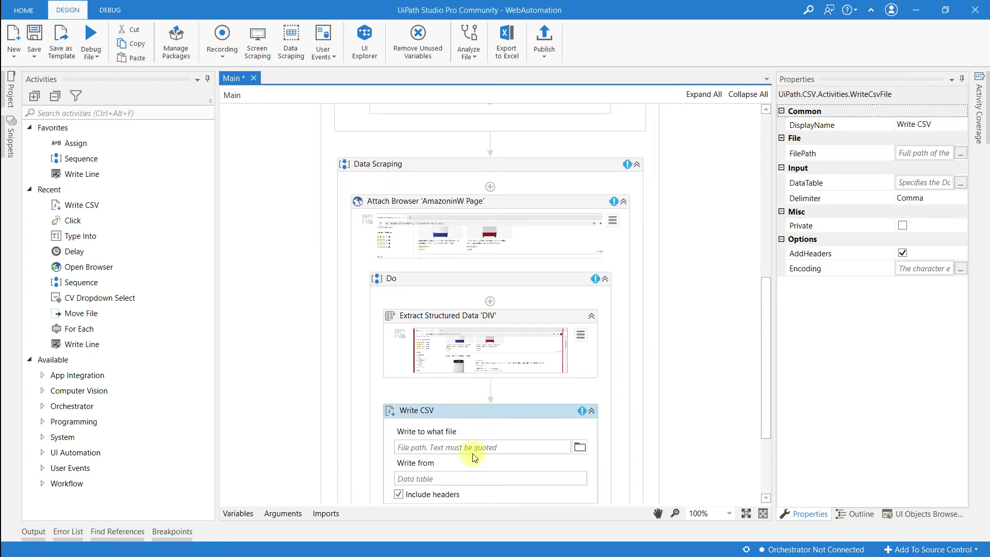
- Point Write CSV at Documents\webscrap.csv and set Write from to ExtractDataTable
left_click(580, 448)
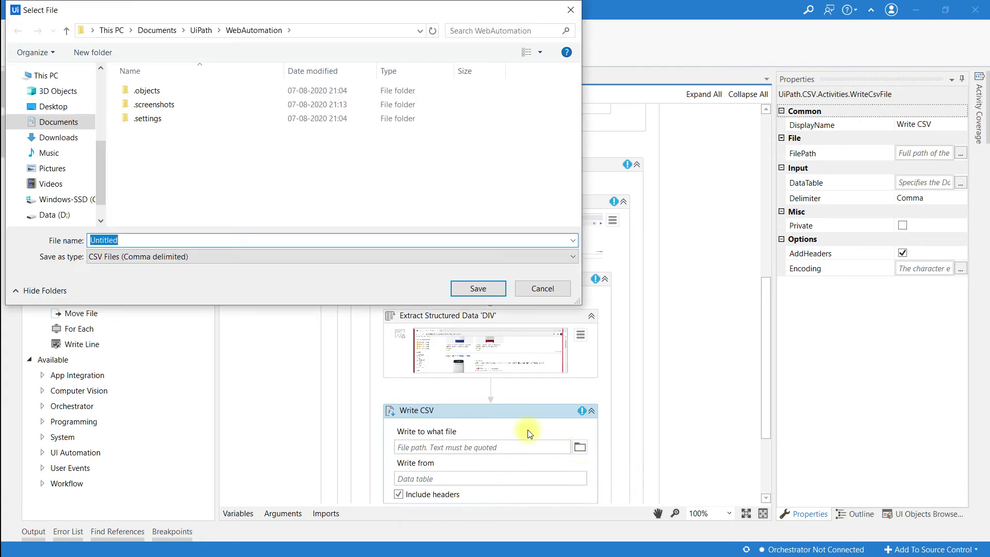
left_click(47, 125)
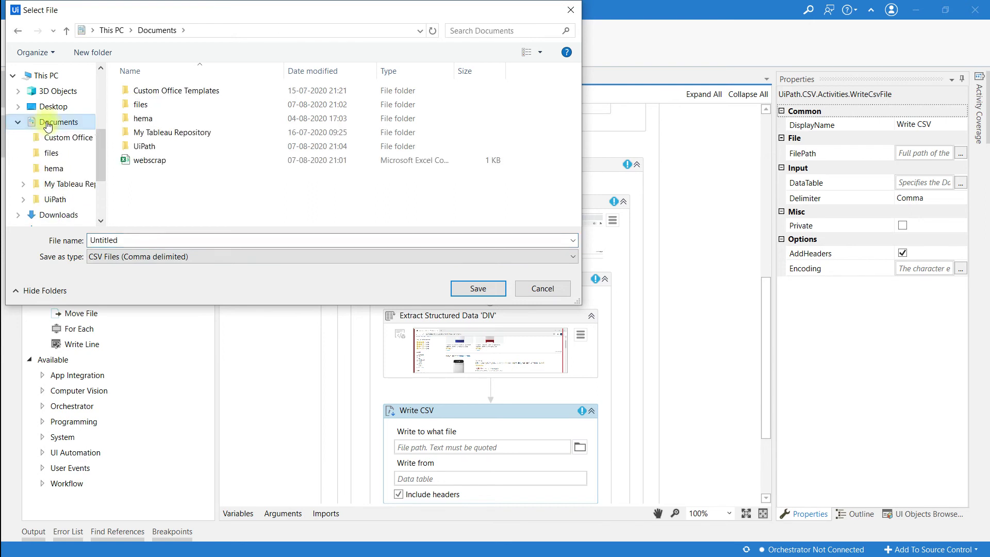
left_click(160, 159)
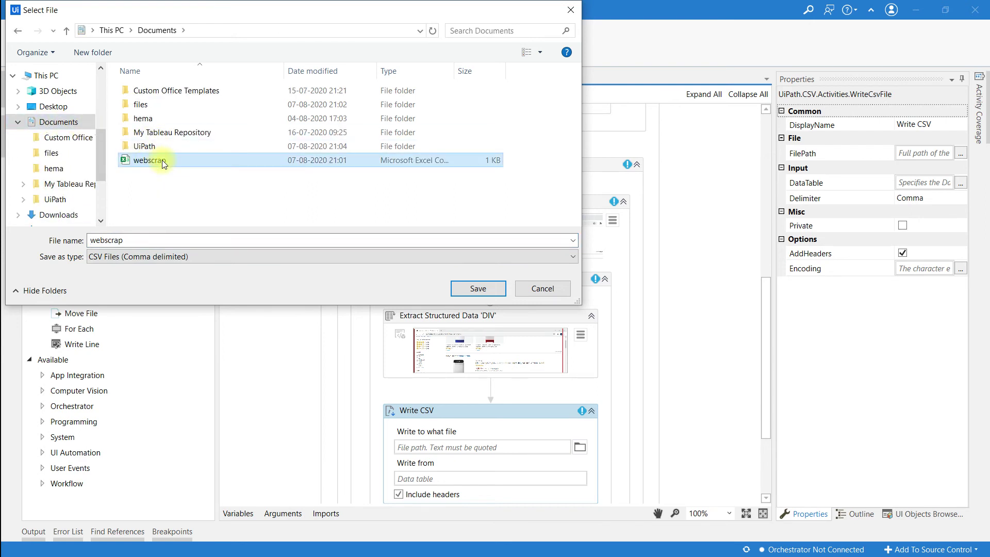
left_click(478, 289)
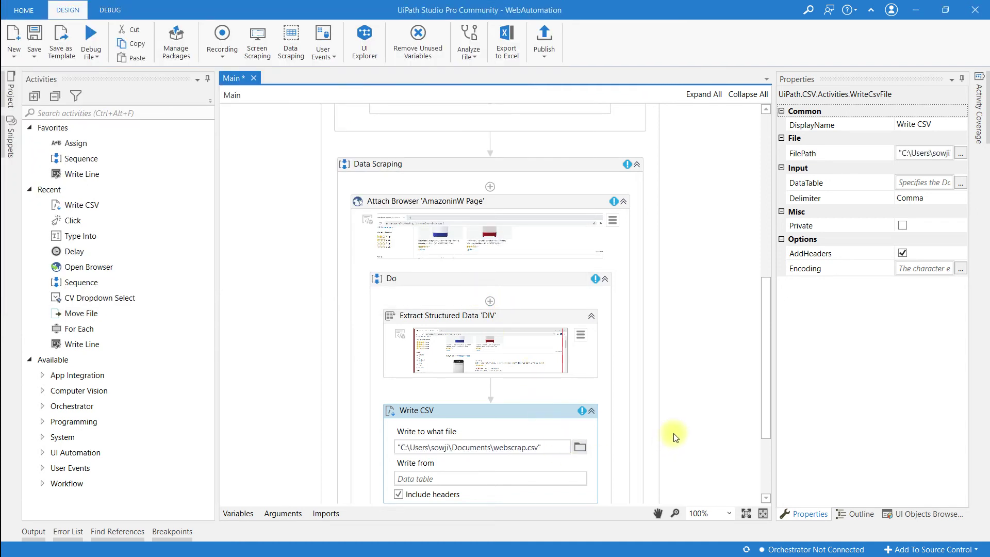
scroll(670, 436, "down", 2)
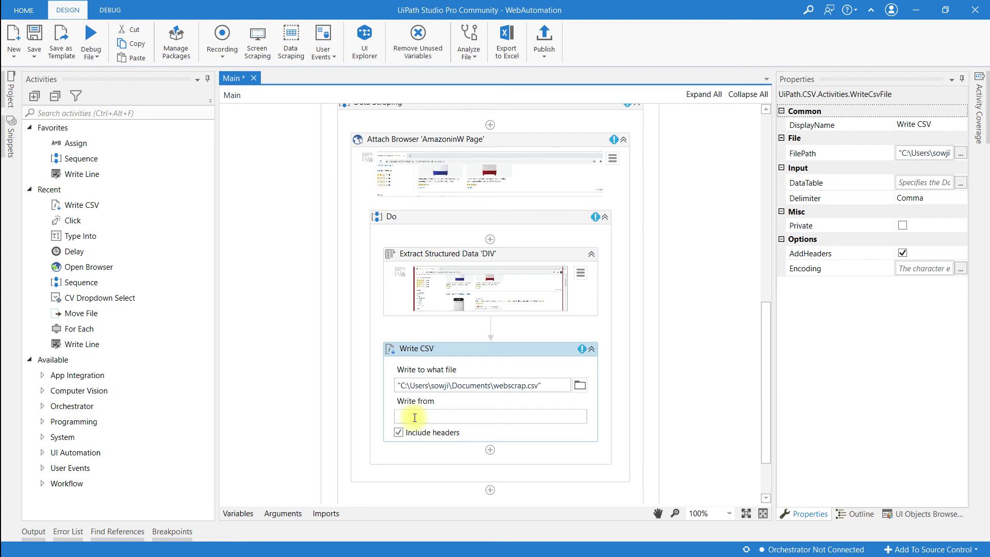
type("e")
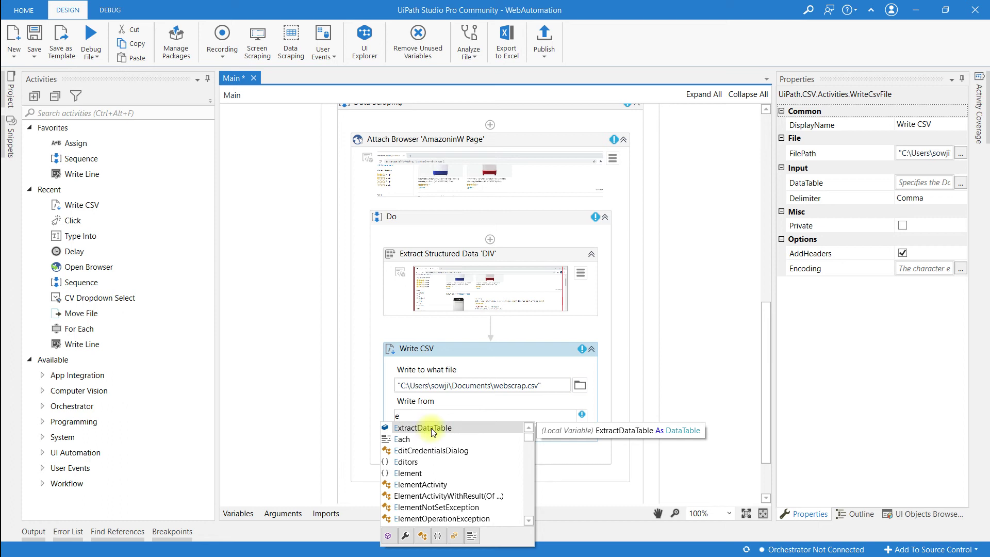
double_click(431, 429)
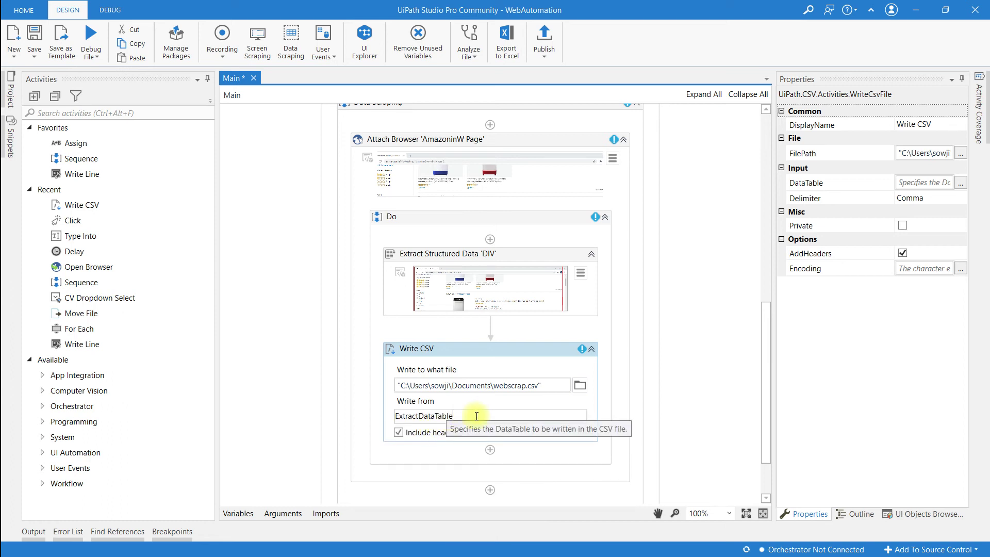
left_click(692, 414)
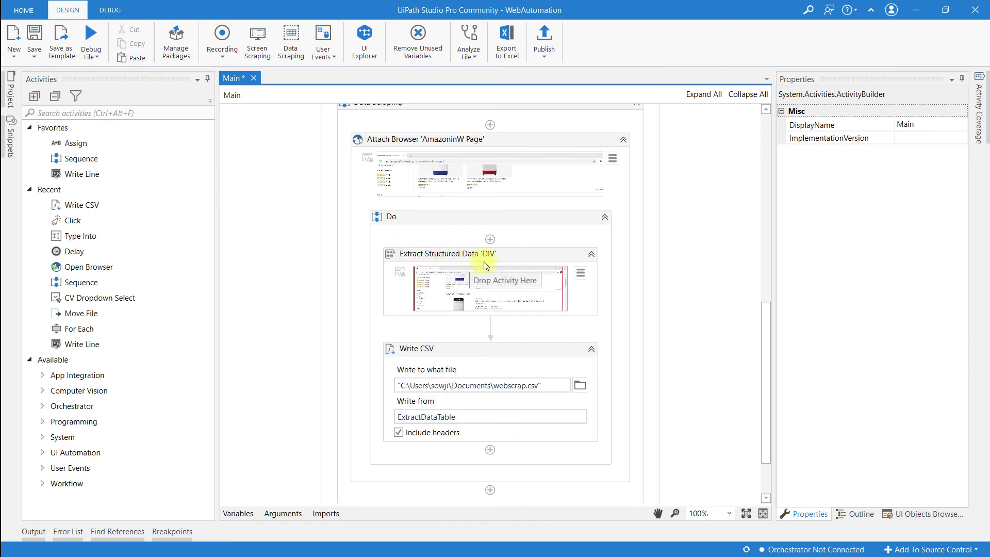
- Check that Extract Structured Data outputs ExtractDataTable, then save and debug-run the workflow
left_click(451, 255)
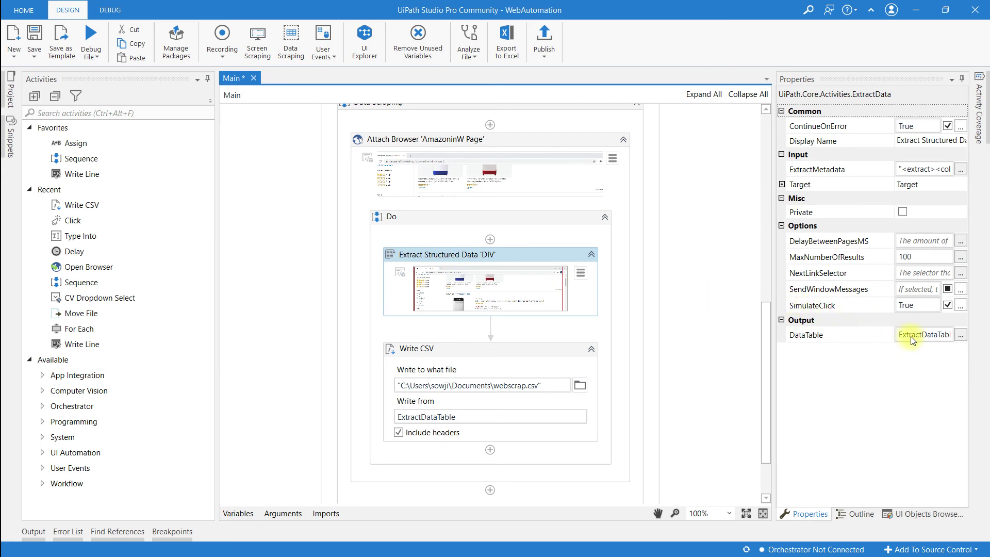
left_click(960, 334)
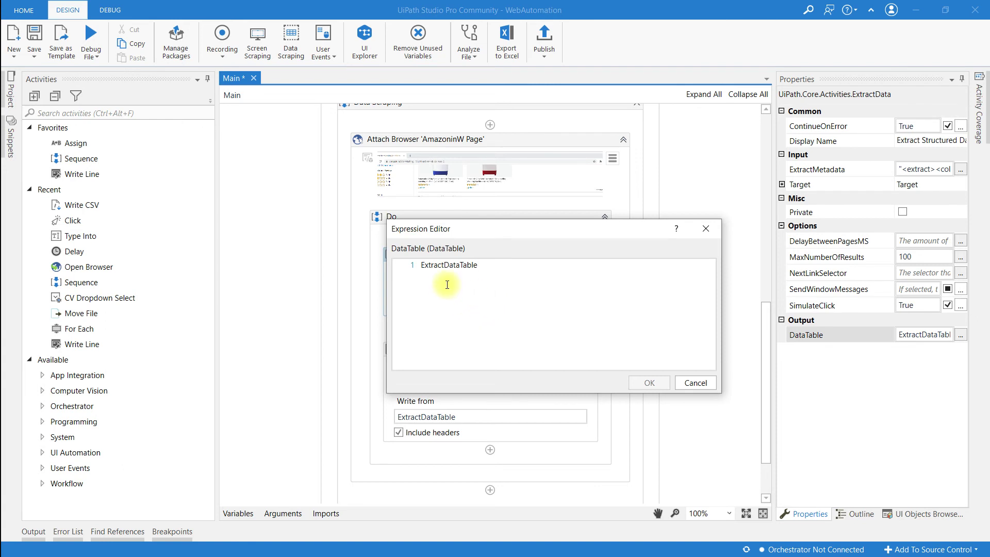
left_click(696, 383)
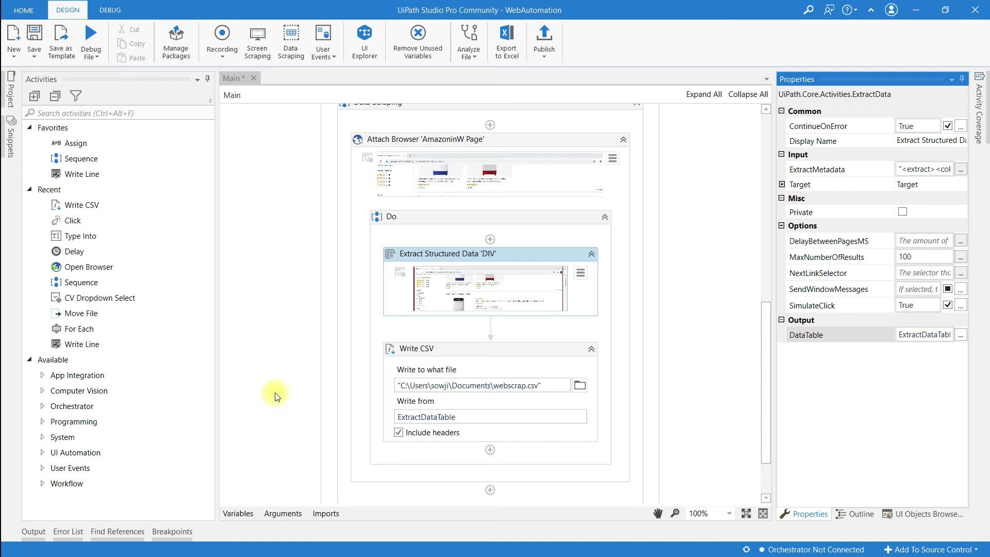
left_click(35, 35)
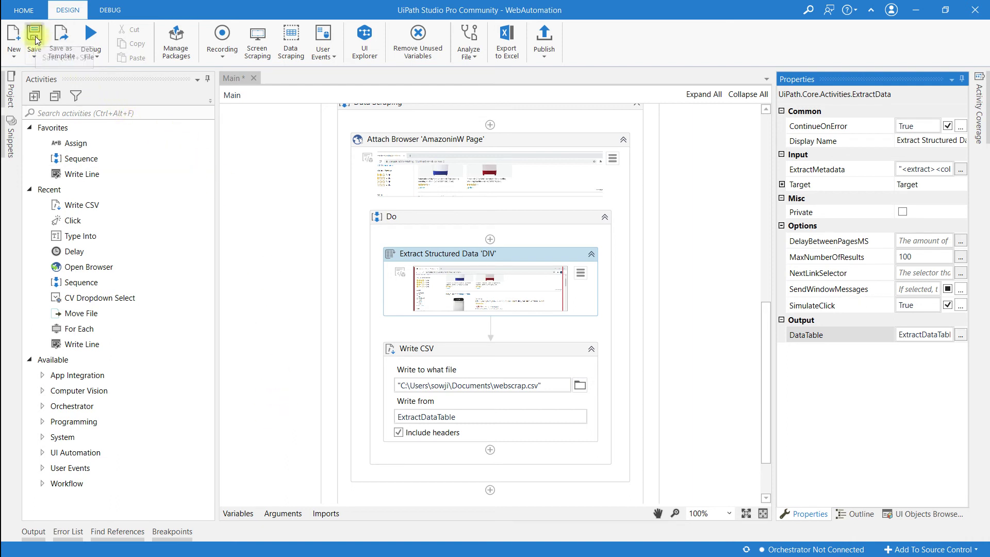
left_click(92, 41)
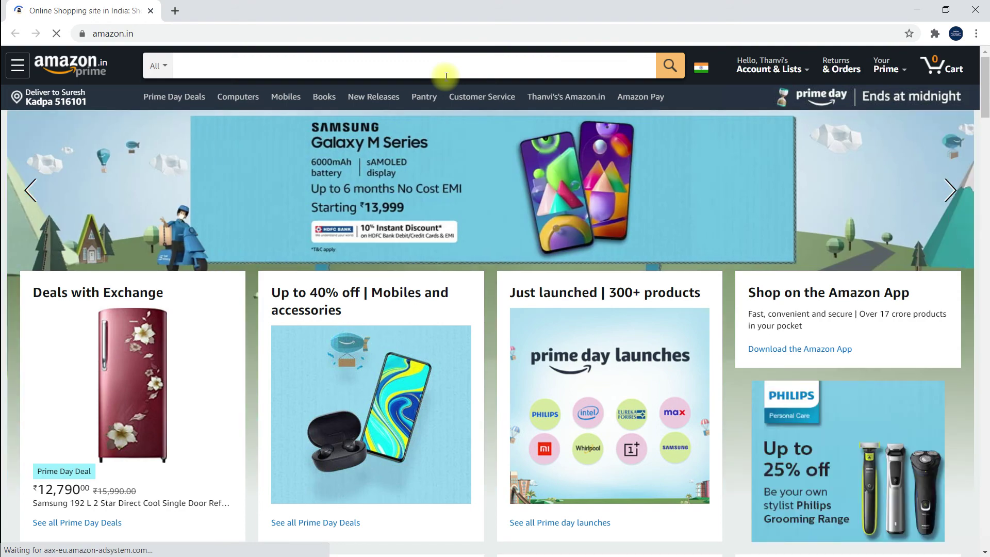
- Search Amazon.in for 'Washing Machines' in Chrome during the workflow run
left_click(446, 76)
type("Washing Machines")
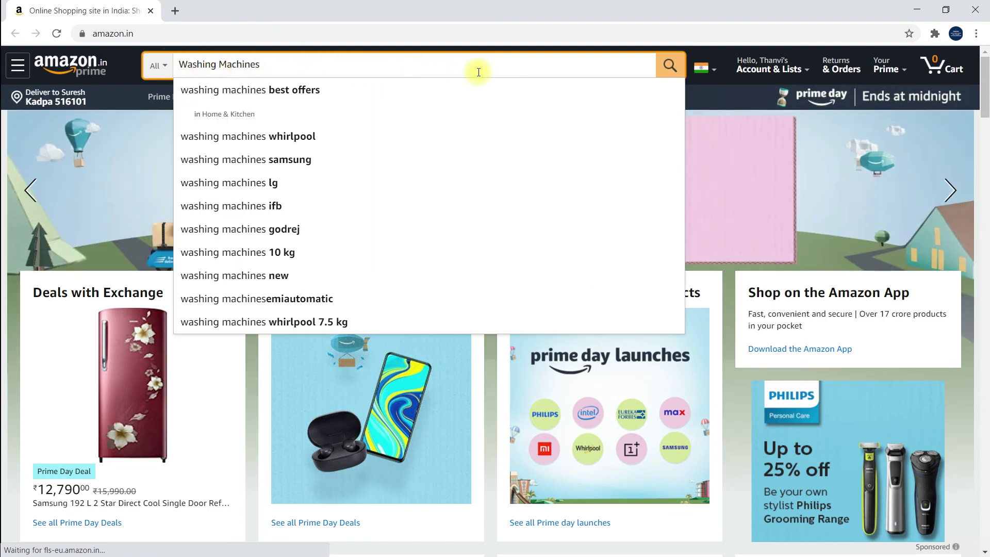
left_click(671, 65)
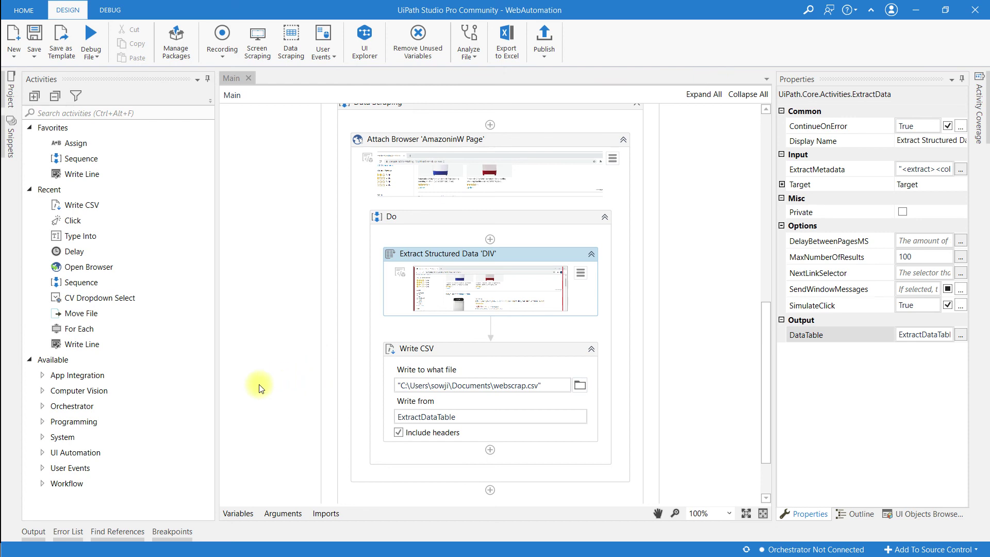
- Open webscrap.csv from the Documents folder in Excel
key("super+e")
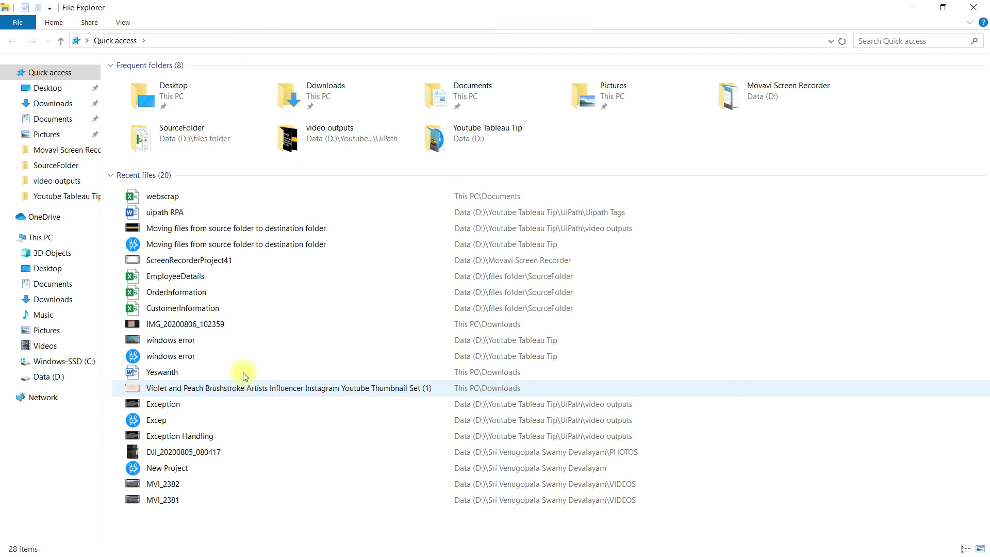
left_click(52, 120)
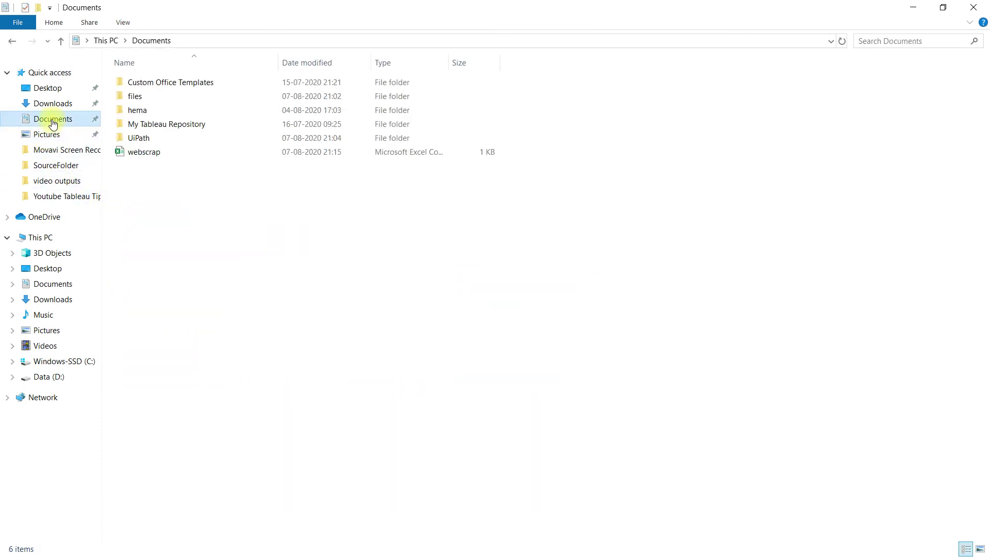
double_click(155, 154)
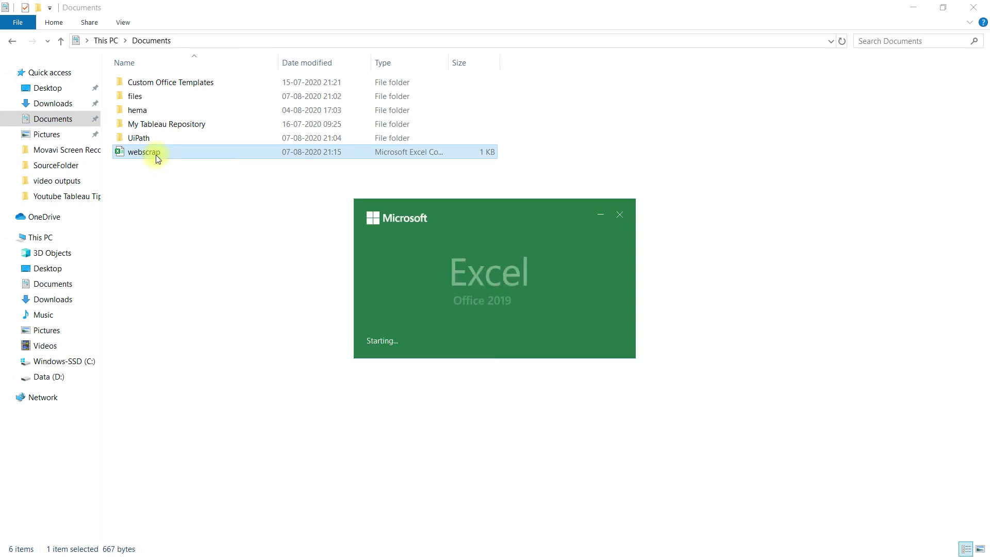